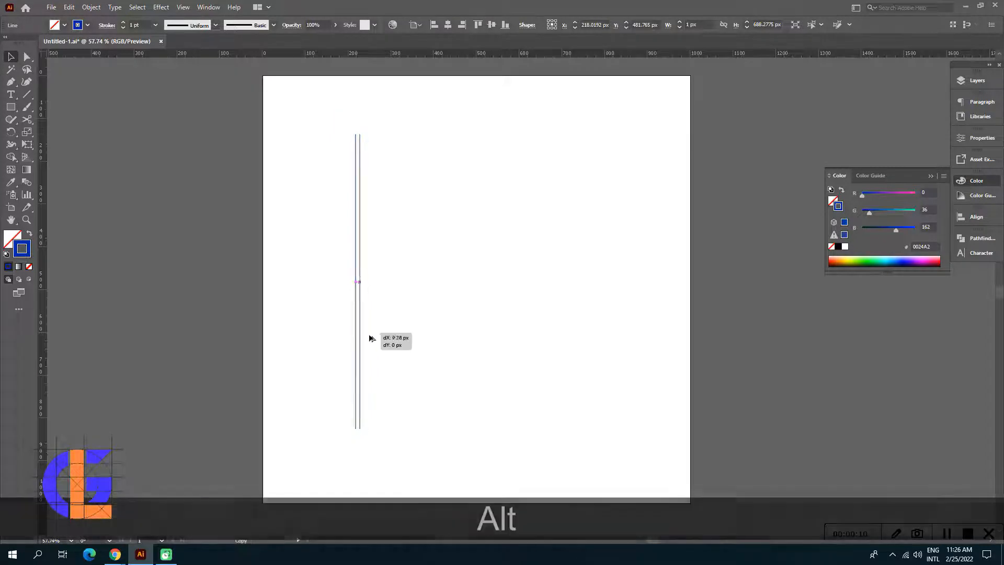
Step: Duplicate the vertical line into a pair and repeat the pair across the artboard to form eight parallel vertical lines
{"action": "left_click_drag", "start_coordinate": [322, 308], "coordinate": [407, 349]}
{"action": "key", "text": "ctrl"}
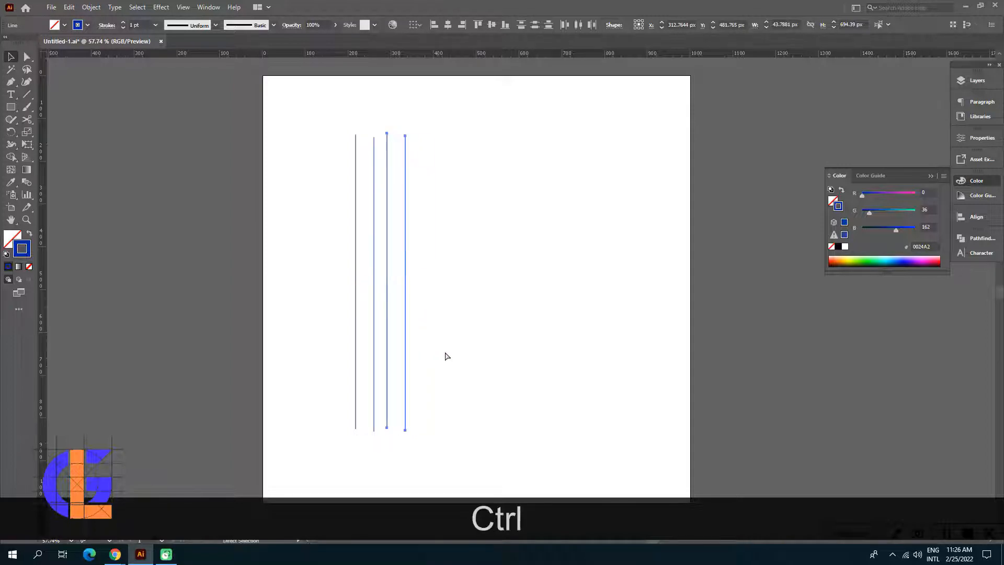
{"action": "key", "text": "ctrl+d"}
{"action": "key", "text": "ctrl+d"}
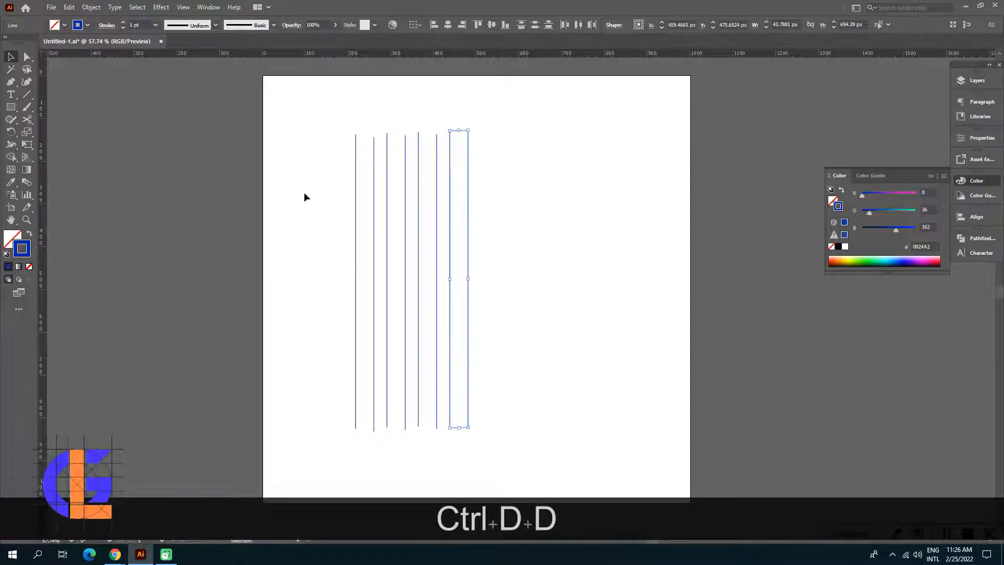
Step: Create a copy of all eight vertical lines rotated by 60°
{"action": "left_click", "coordinate": [302, 191]}
{"action": "left_click_drag", "start_coordinate": [292, 113], "coordinate": [527, 312]}
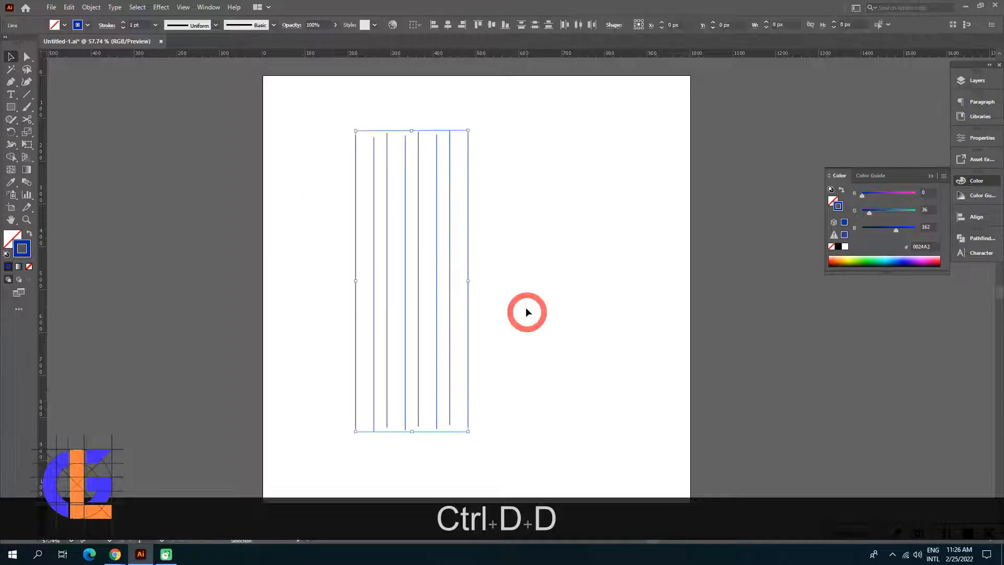
{"action": "right_click", "coordinate": [440, 291]}
{"action": "mouse_move", "coordinate": [516, 443]}
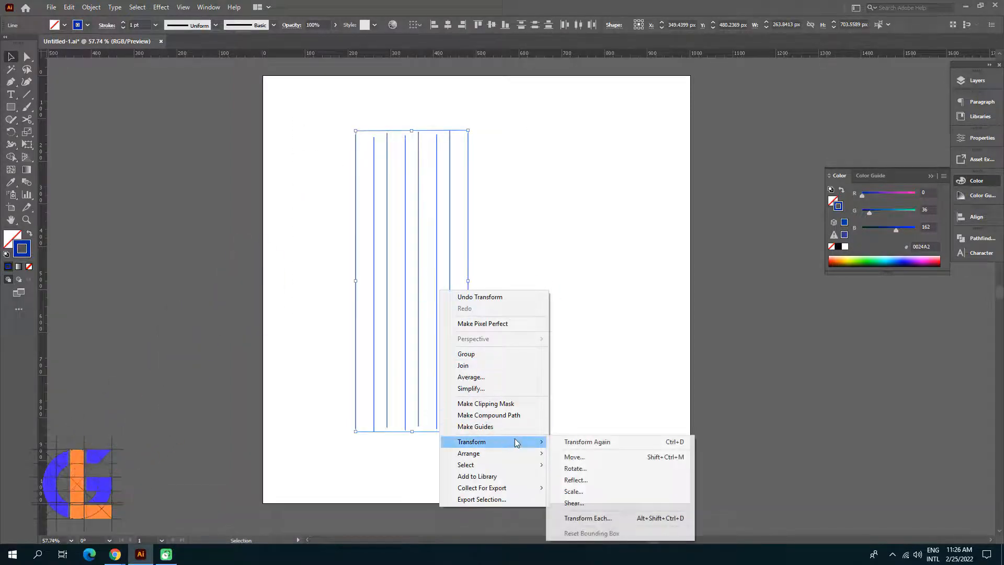
{"action": "left_click", "coordinate": [591, 471]}
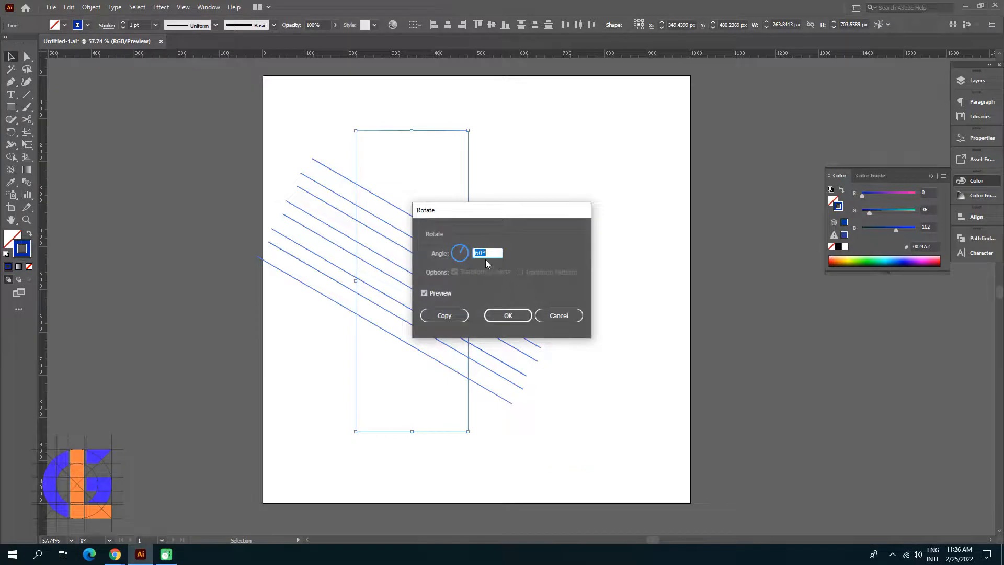
{"action": "left_click", "coordinate": [444, 316]}
Step: Reflect a copy of the rotated lines across the vertical axis to complete the hexagonal grid
{"action": "right_click", "coordinate": [444, 309]}
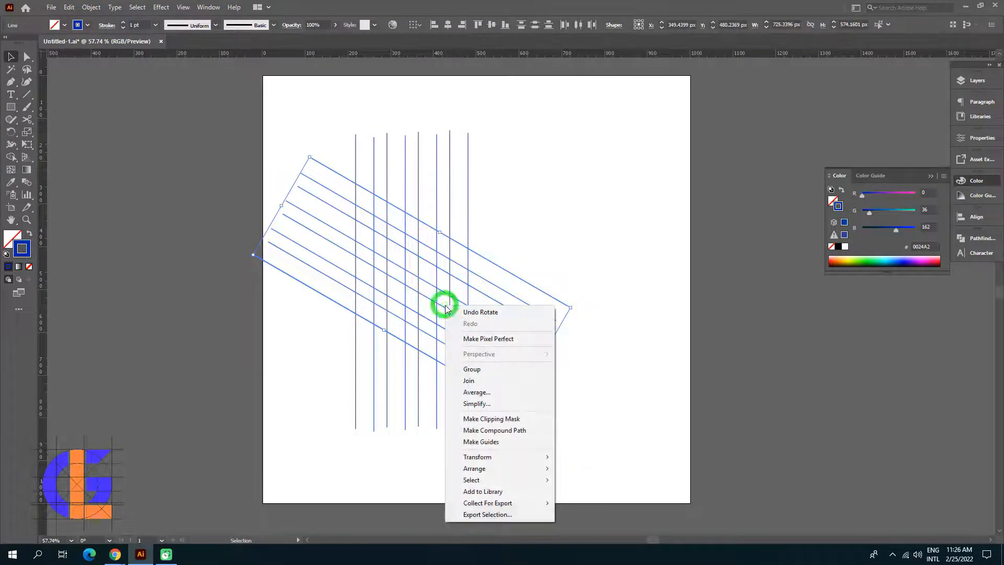
{"action": "left_click", "coordinate": [523, 458]}
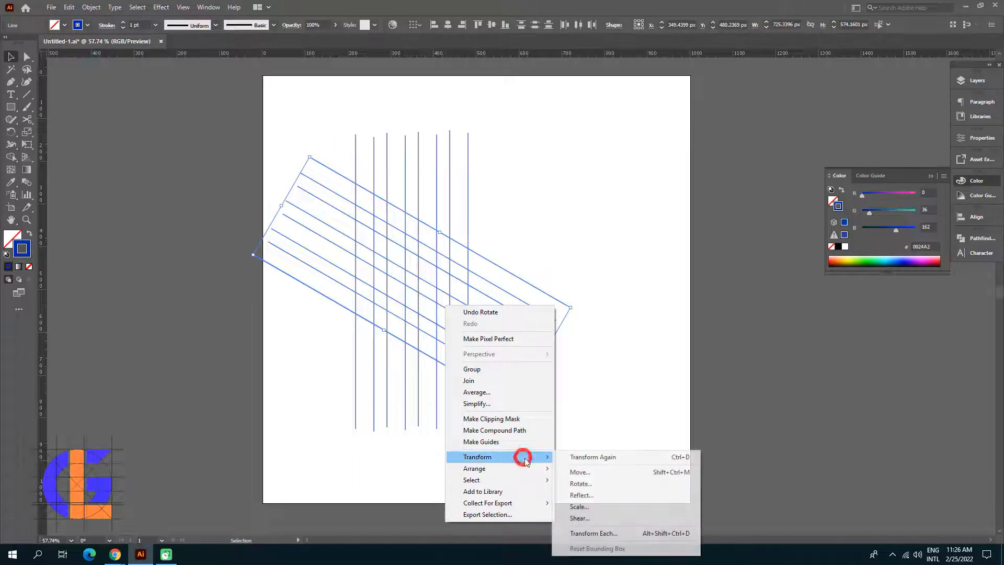
{"action": "left_click", "coordinate": [595, 495]}
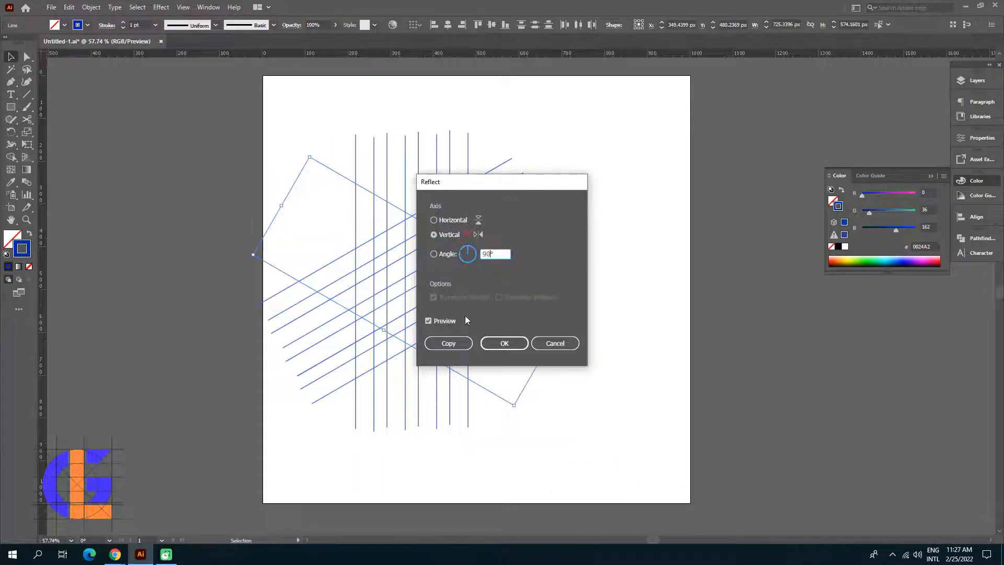
{"action": "left_click", "coordinate": [455, 343]}
{"action": "left_click", "coordinate": [270, 164]}
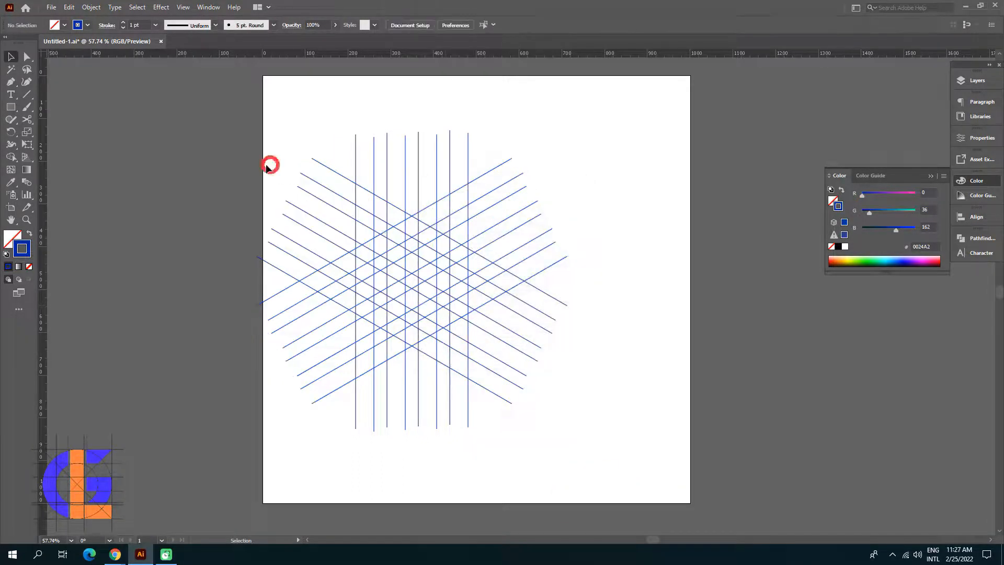
Step: Merge the grid cells between the two leftmost verticals into the H's left stem with Shape Builder, and fill it green 16A200
{"action": "left_click_drag", "start_coordinate": [525, 387], "coordinate": [538, 394]}
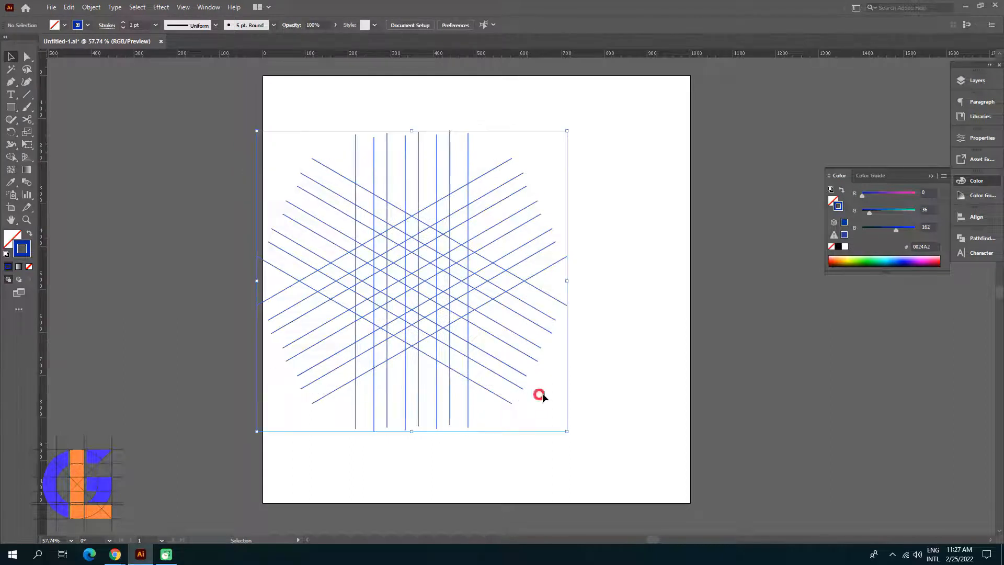
{"action": "left_click", "coordinate": [11, 156]}
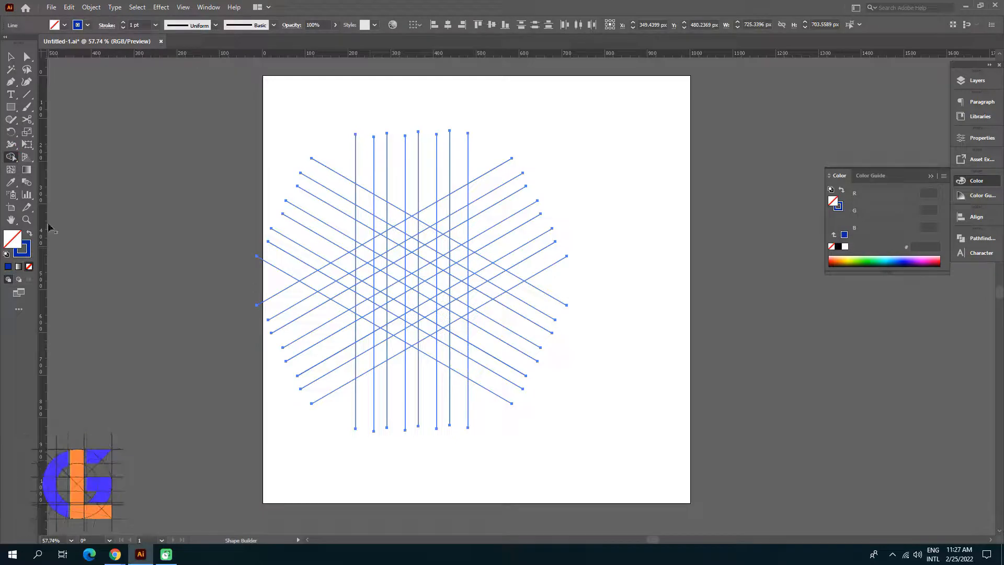
{"action": "left_click", "coordinate": [26, 219]}
{"action": "left_click_drag", "start_coordinate": [343, 251], "coordinate": [546, 293]}
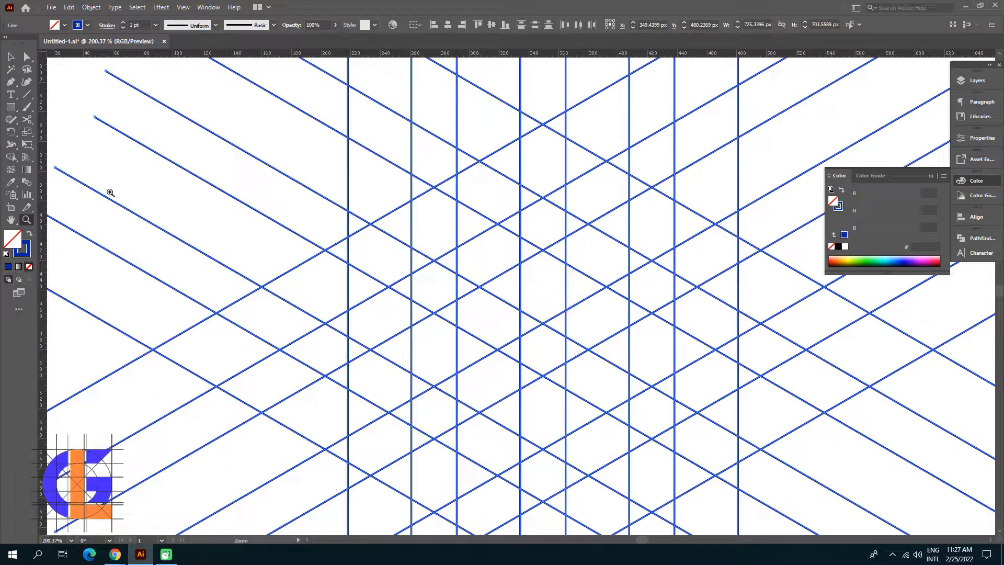
{"action": "left_click", "coordinate": [10, 157]}
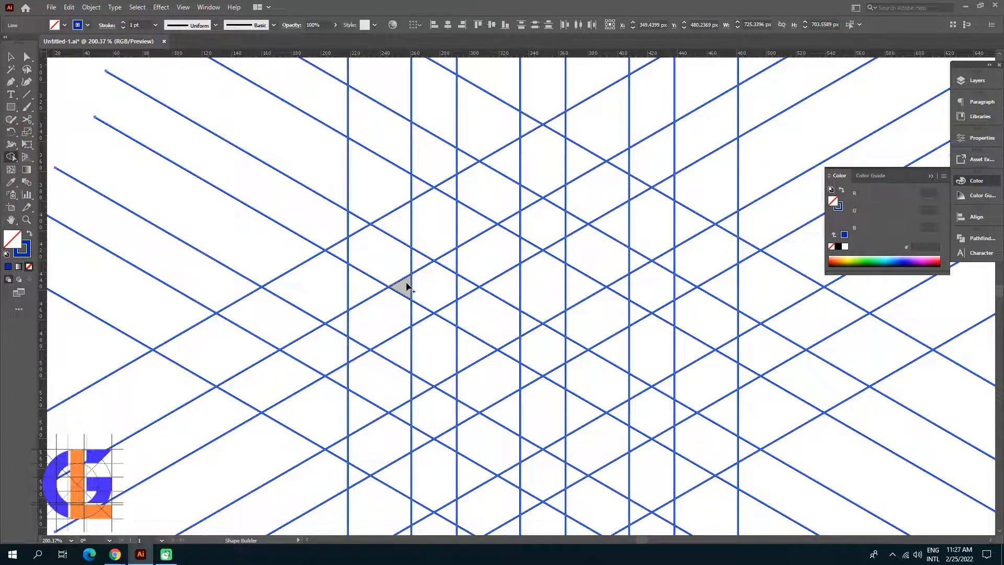
{"action": "scroll", "coordinate": [408, 287], "scroll_direction": "down", "scroll_amount": 1}
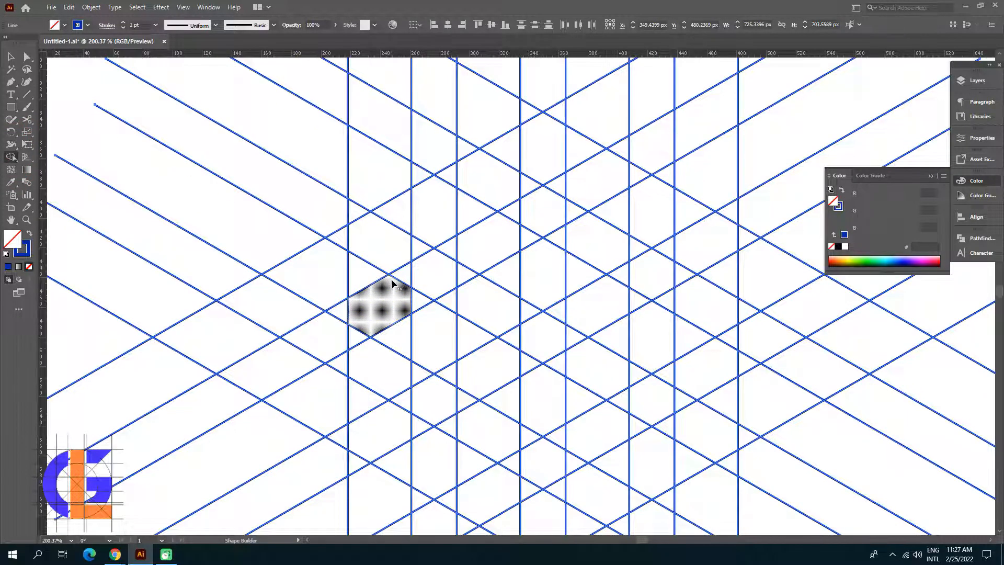
{"action": "scroll", "coordinate": [393, 285], "scroll_direction": "down", "scroll_amount": 1}
{"action": "mouse_move", "coordinate": [399, 212]}
{"action": "left_mouse_down"}
{"action": "mouse_move", "coordinate": [387, 309]}
{"action": "mouse_move", "coordinate": [397, 449]}
{"action": "mouse_move", "coordinate": [359, 365]}
{"action": "left_mouse_up"}
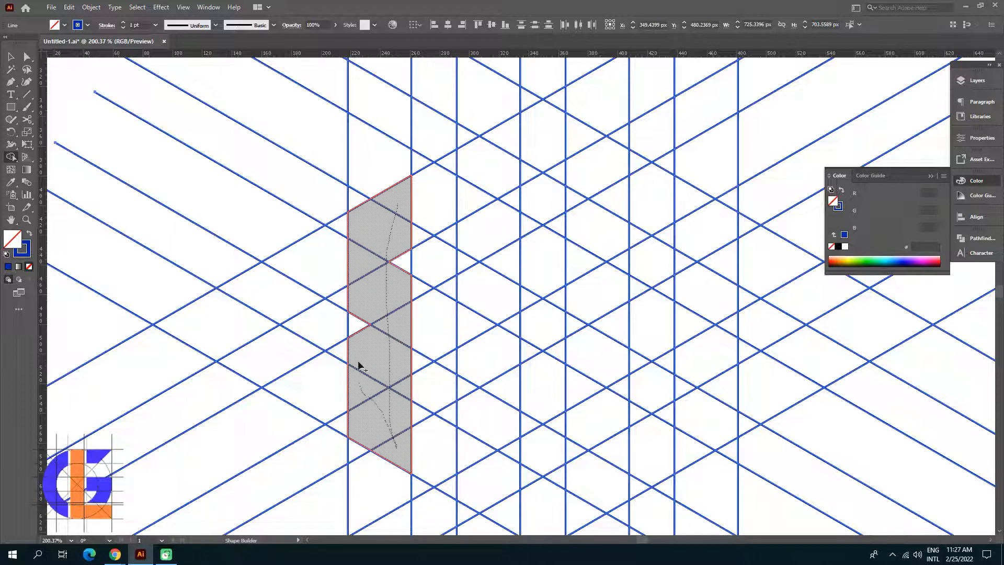
{"action": "left_click_drag", "start_coordinate": [401, 270], "coordinate": [399, 259]}
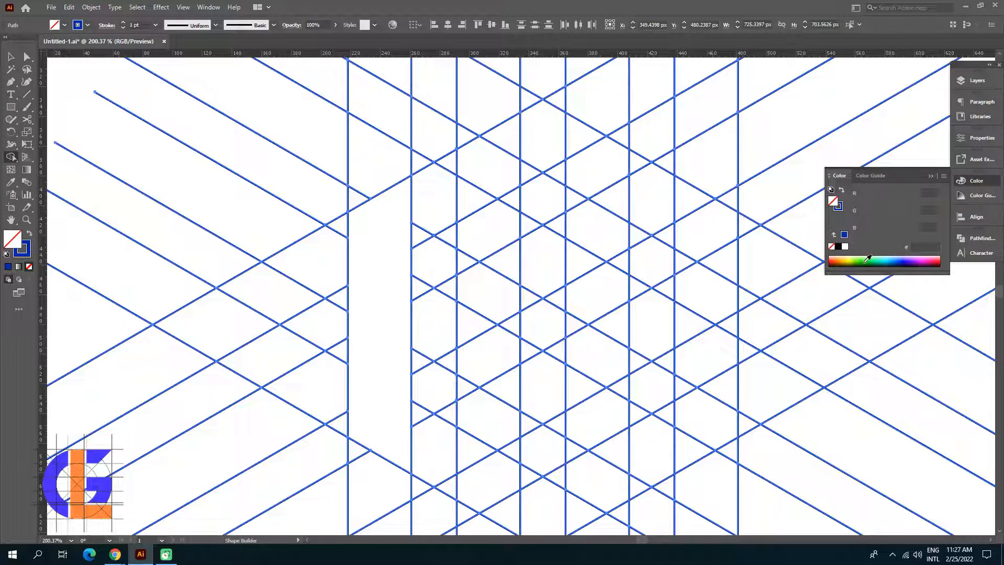
{"action": "left_click", "coordinate": [866, 260]}
{"action": "left_click", "coordinate": [390, 211]}
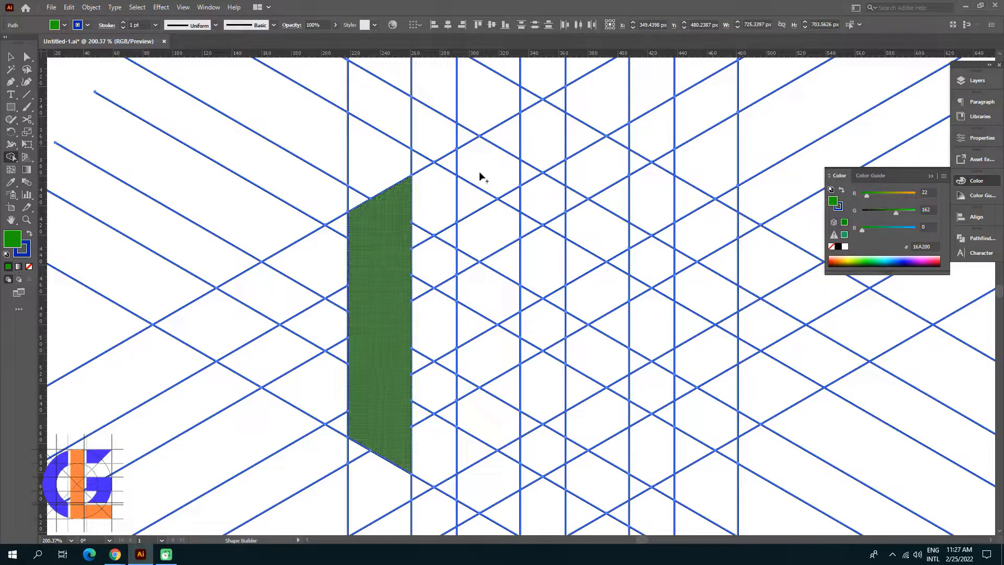
Step: Merge the cells between the third and fourth verticals into the H's right stem, and join both stems with a slanted crossbar
{"action": "mouse_move", "coordinate": [510, 205]}
{"action": "left_mouse_down"}
{"action": "mouse_move", "coordinate": [498, 273]}
{"action": "mouse_move", "coordinate": [472, 258]}
{"action": "mouse_move", "coordinate": [498, 333]}
{"action": "mouse_move", "coordinate": [499, 518]}
{"action": "left_mouse_up"}
{"action": "left_click_drag", "start_coordinate": [496, 447], "coordinate": [504, 426]}
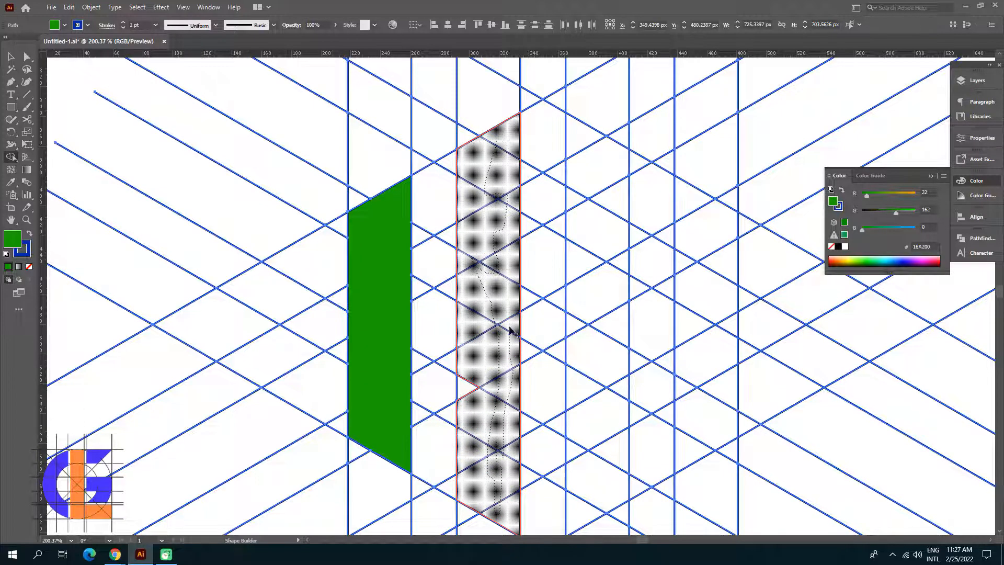
{"action": "mouse_move", "coordinate": [510, 330]}
{"action": "left_mouse_down"}
{"action": "mouse_move", "coordinate": [473, 406]}
{"action": "mouse_move", "coordinate": [489, 366]}
{"action": "left_mouse_up"}
{"action": "mouse_move", "coordinate": [402, 284]}
{"action": "left_mouse_down"}
{"action": "mouse_move", "coordinate": [437, 345]}
{"action": "mouse_move", "coordinate": [500, 392]}
{"action": "left_mouse_up"}
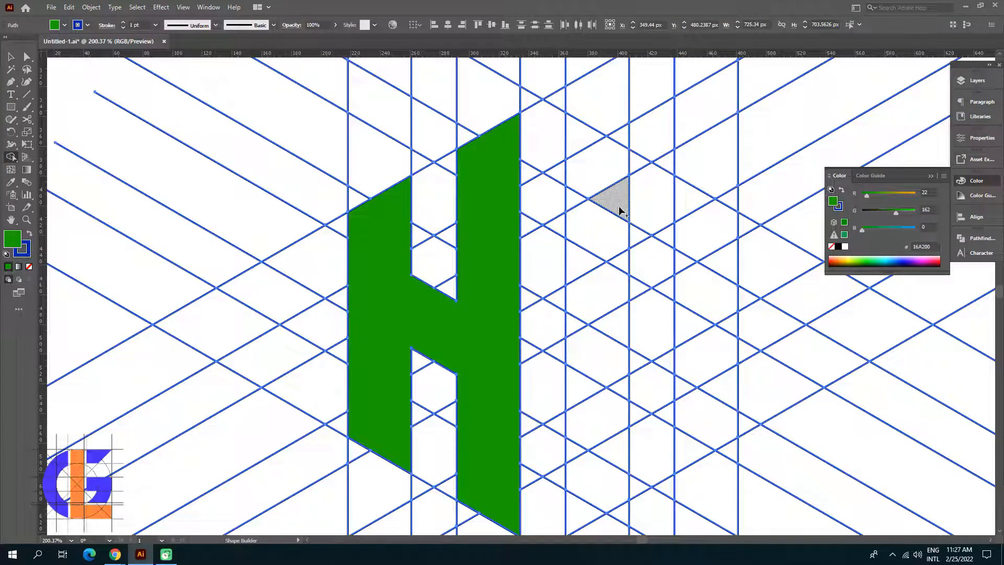
Step: Merge the grid cells on the right half of the hexagon into a green letter D with an open centre
{"action": "mouse_move", "coordinate": [584, 140]}
{"action": "left_mouse_down"}
{"action": "mouse_move", "coordinate": [620, 197]}
{"action": "mouse_move", "coordinate": [604, 217]}
{"action": "mouse_move", "coordinate": [579, 199]}
{"action": "mouse_move", "coordinate": [603, 354]}
{"action": "mouse_move", "coordinate": [593, 519]}
{"action": "mouse_move", "coordinate": [574, 435]}
{"action": "mouse_move", "coordinate": [613, 383]}
{"action": "mouse_move", "coordinate": [582, 321]}
{"action": "left_mouse_up"}
{"action": "left_click_drag", "start_coordinate": [611, 264], "coordinate": [611, 264]}
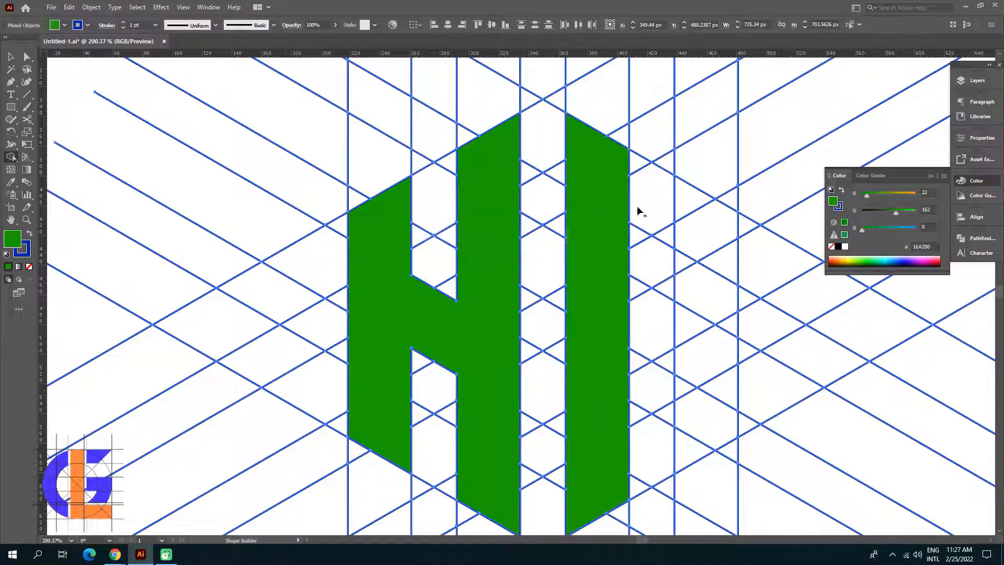
{"action": "mouse_move", "coordinate": [698, 207]}
{"action": "left_mouse_down"}
{"action": "mouse_move", "coordinate": [712, 277]}
{"action": "mouse_move", "coordinate": [679, 255]}
{"action": "mouse_move", "coordinate": [691, 353]}
{"action": "mouse_move", "coordinate": [718, 334]}
{"action": "mouse_move", "coordinate": [722, 347]}
{"action": "mouse_move", "coordinate": [703, 424]}
{"action": "mouse_move", "coordinate": [678, 464]}
{"action": "mouse_move", "coordinate": [618, 489]}
{"action": "mouse_move", "coordinate": [636, 485]}
{"action": "mouse_move", "coordinate": [653, 442]}
{"action": "mouse_move", "coordinate": [684, 408]}
{"action": "mouse_move", "coordinate": [701, 361]}
{"action": "left_mouse_up"}
{"action": "mouse_move", "coordinate": [659, 220]}
{"action": "left_mouse_down"}
{"action": "mouse_move", "coordinate": [646, 209]}
{"action": "mouse_move", "coordinate": [668, 230]}
{"action": "left_mouse_up"}
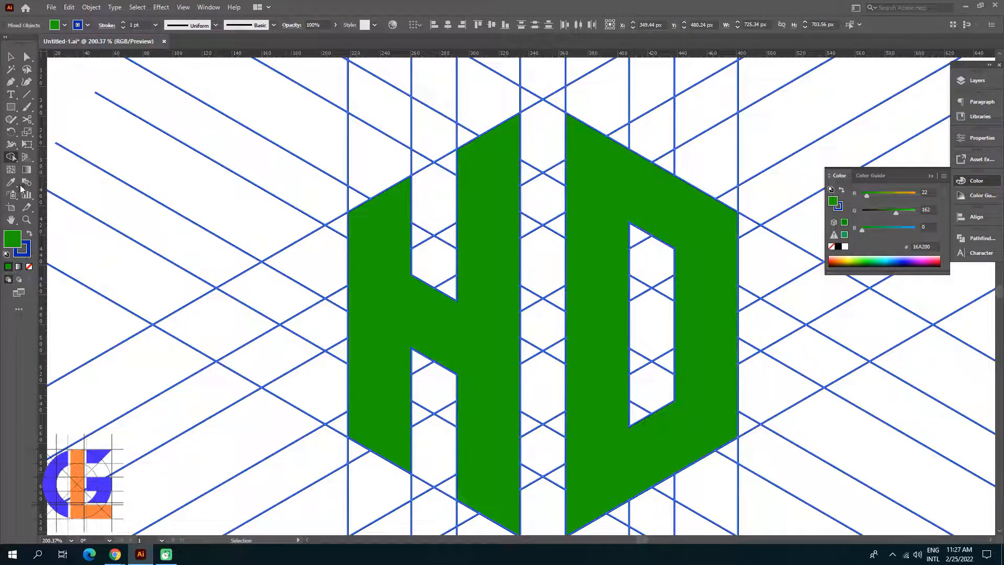
Step: Select all the leftover blue grid lines with the Magic Wand and delete them, keeping the green letters
{"action": "left_click", "coordinate": [26, 220]}
{"action": "key", "text": "ctrl+0"}
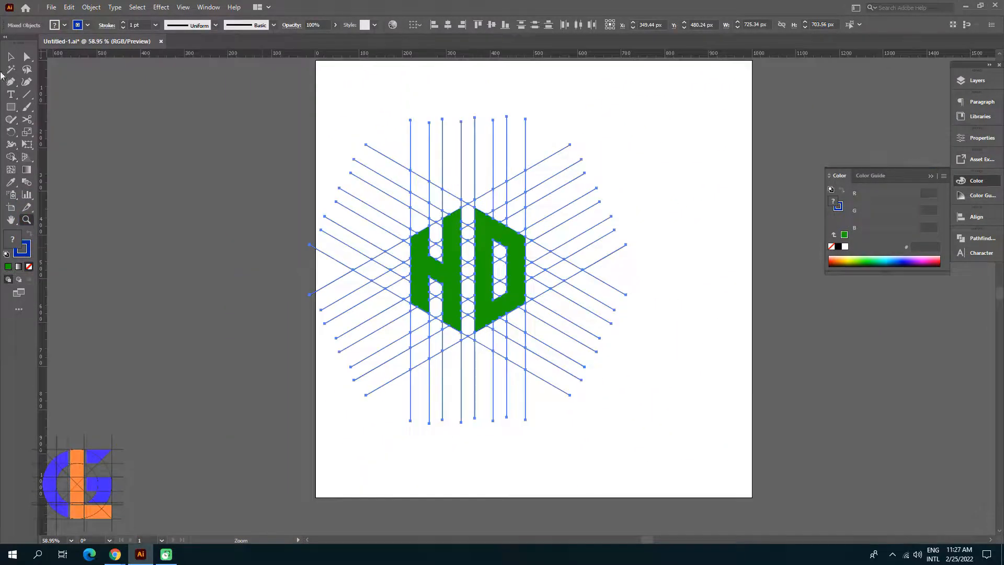
{"action": "left_click", "coordinate": [11, 56]}
{"action": "left_click", "coordinate": [134, 85]}
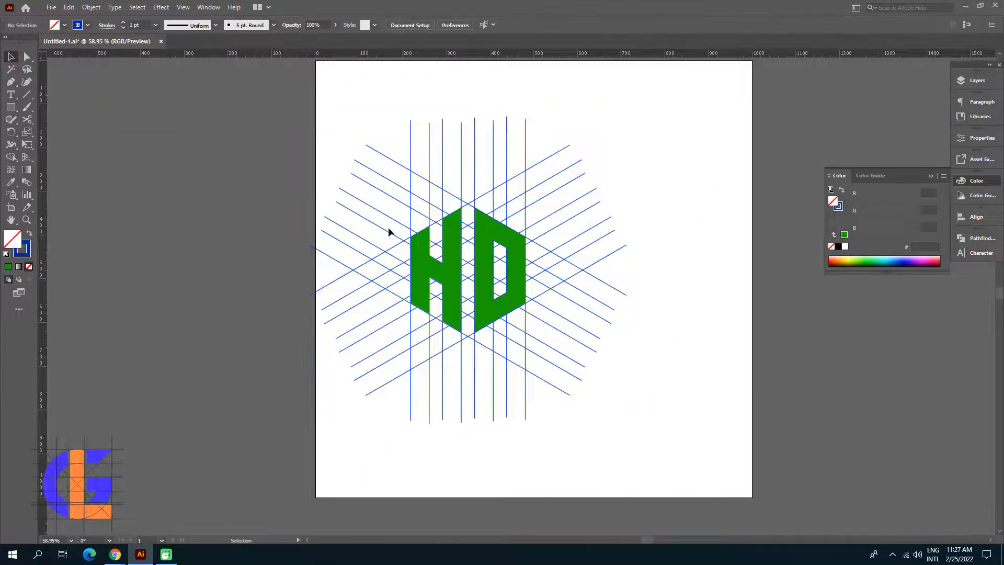
{"action": "left_click", "coordinate": [11, 68]}
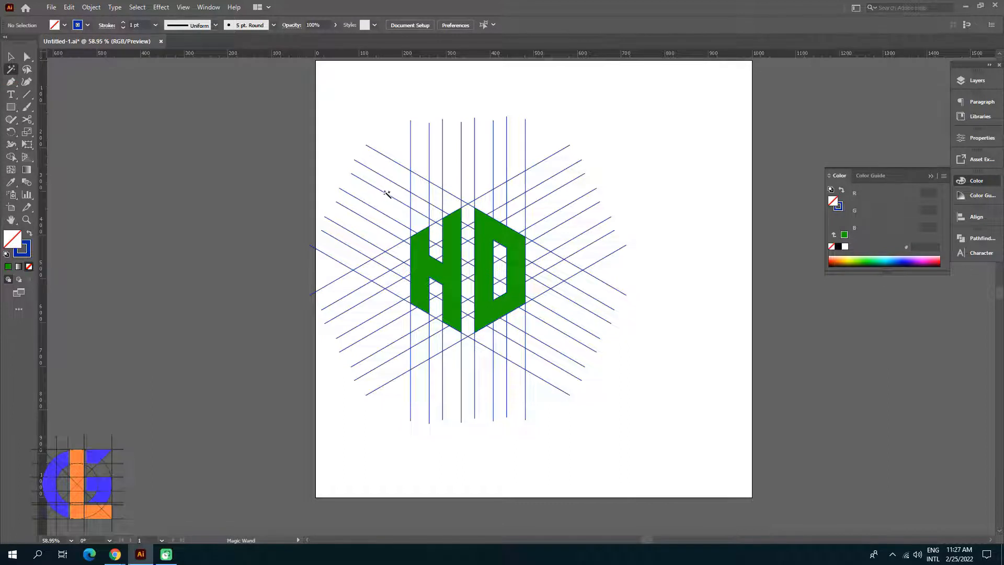
{"action": "left_click", "coordinate": [383, 191]}
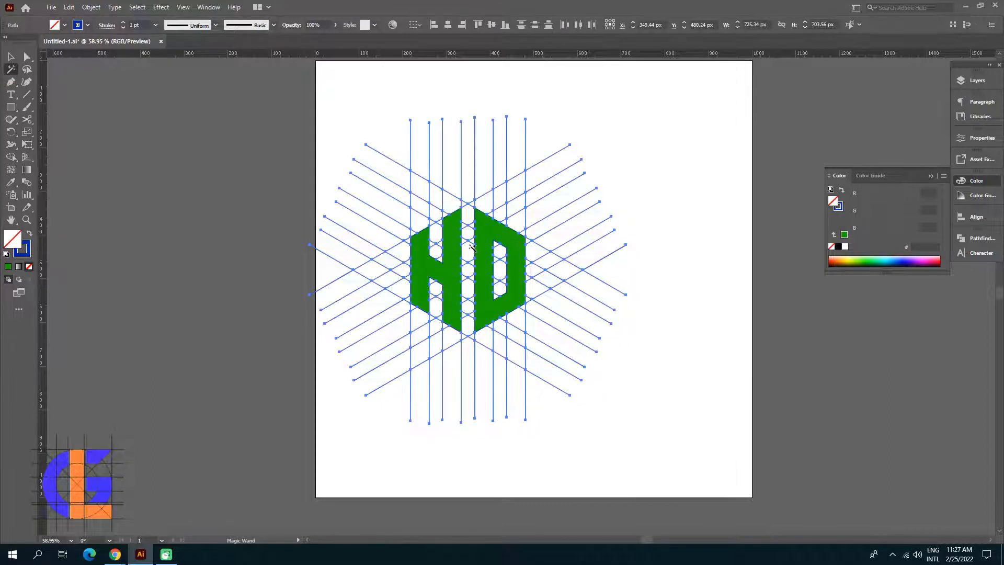
{"action": "key", "text": "Delete"}
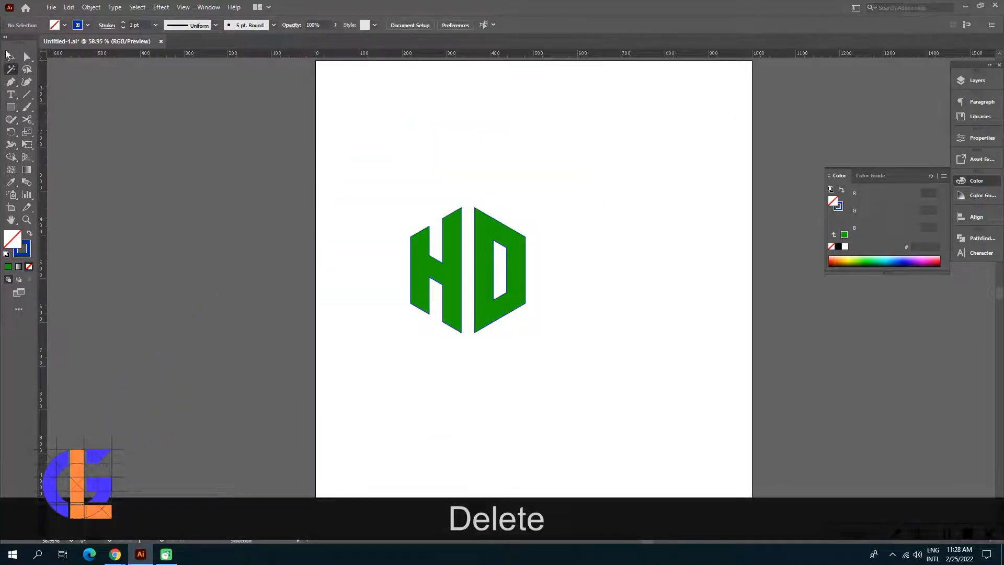
Step: Remove the blue stroke from both HD letters by setting it to None
{"action": "left_click", "coordinate": [10, 56]}
{"action": "key", "text": "ctrl+a"}
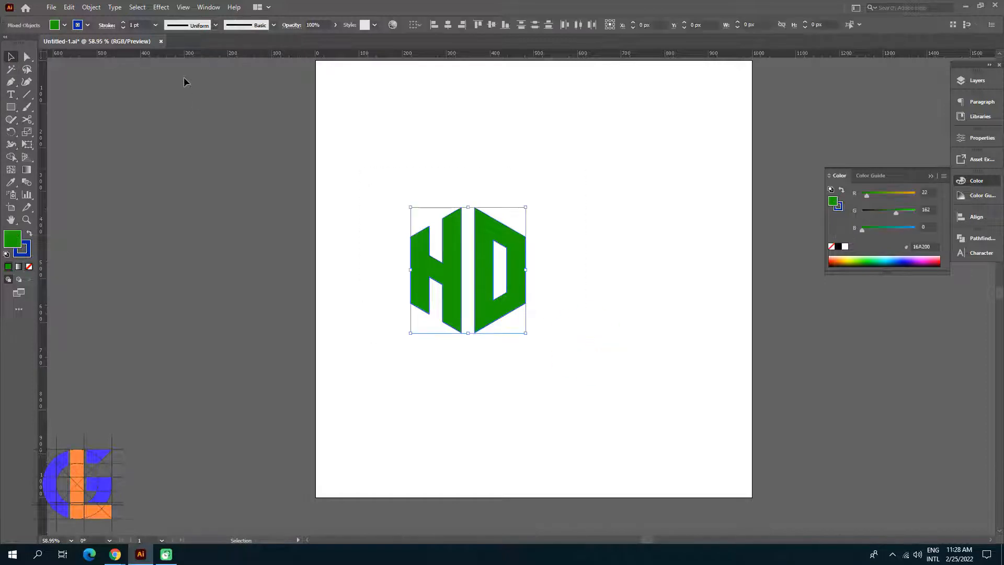
{"action": "left_click", "coordinate": [87, 25]}
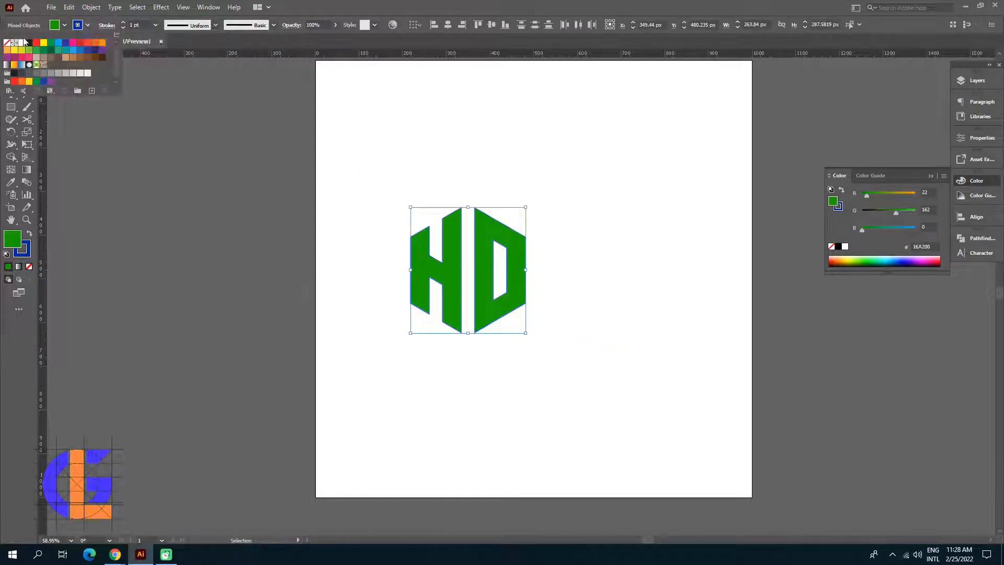
{"action": "left_click", "coordinate": [7, 42]}
{"action": "left_click", "coordinate": [264, 177]}
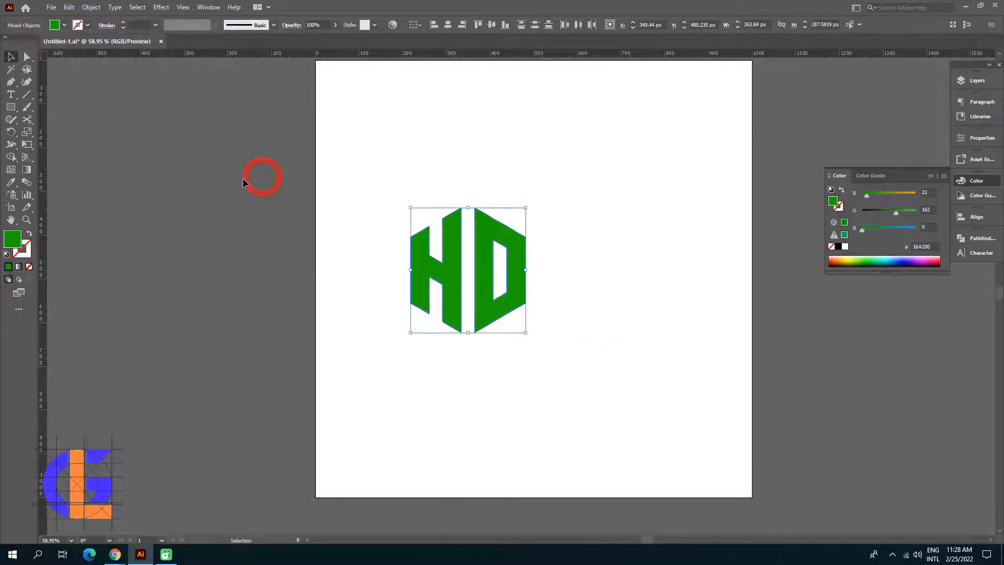
Step: Round the two outer left corners of the H and the two outer right corners of the D
{"action": "left_click", "coordinate": [309, 176]}
{"action": "left_click_drag", "start_coordinate": [478, 293], "coordinate": [536, 335]}
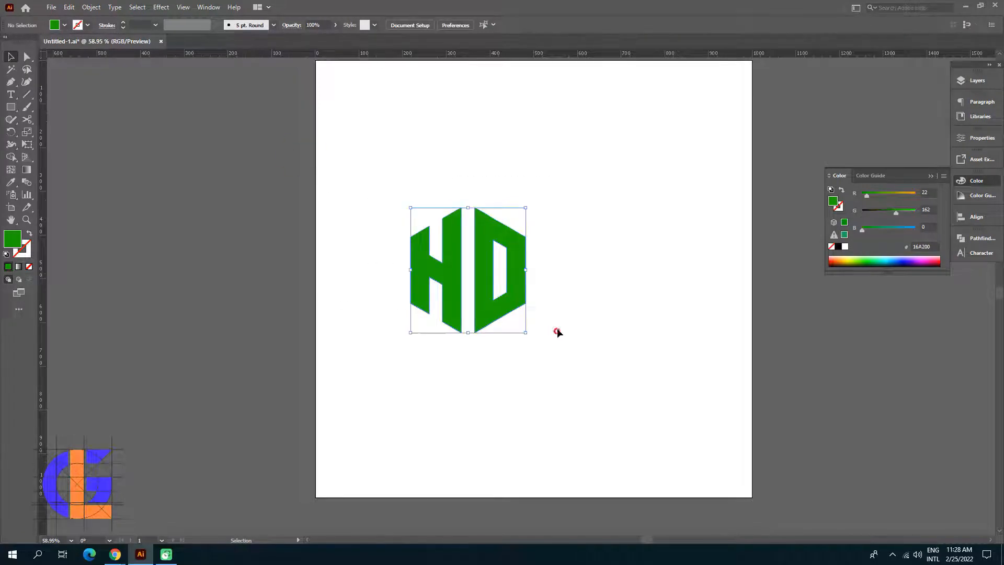
{"action": "left_click", "coordinate": [25, 59]}
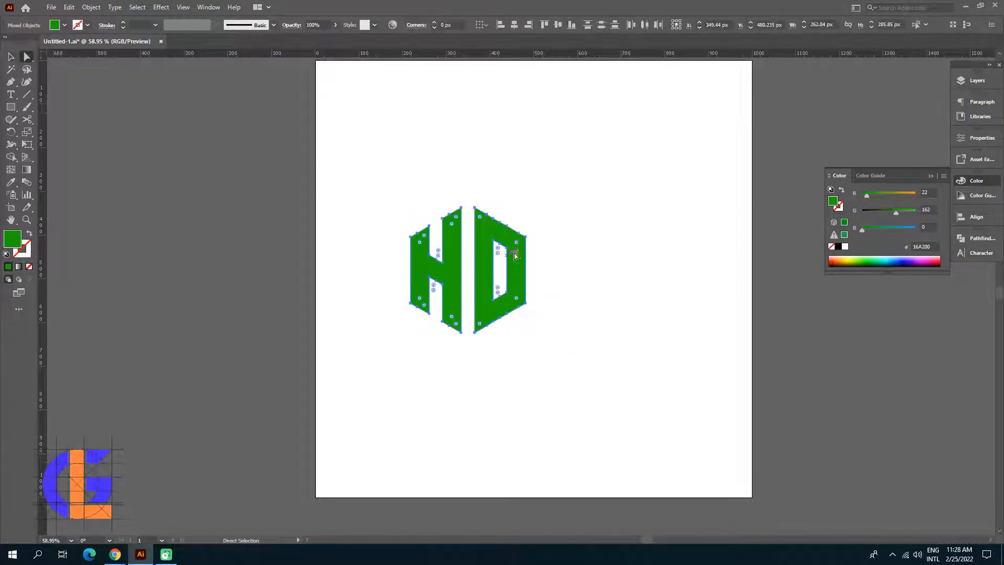
{"action": "key", "text": "shift"}
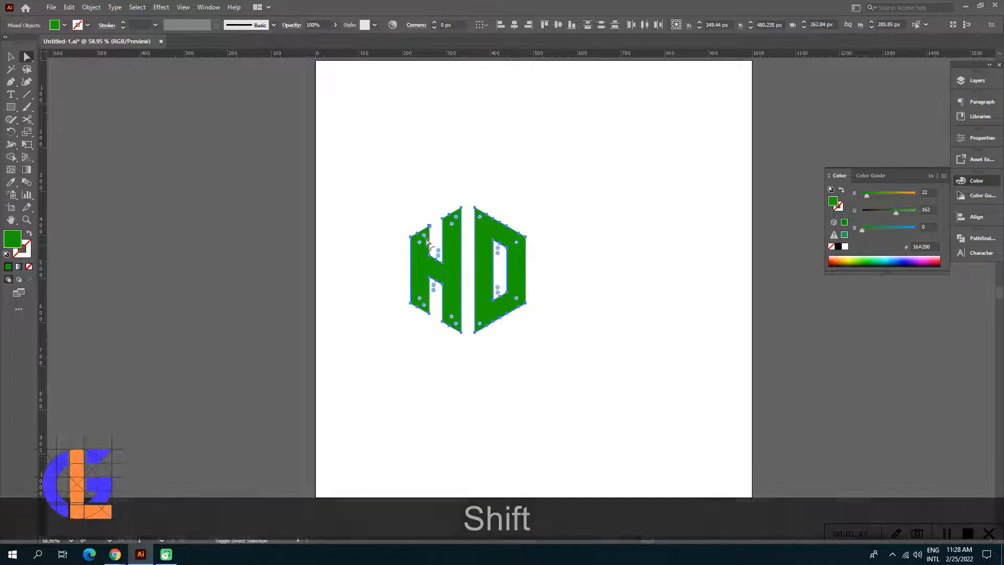
{"action": "left_click", "coordinate": [420, 298], "text": "shift"}
{"action": "left_click", "coordinate": [518, 302], "text": "shift"}
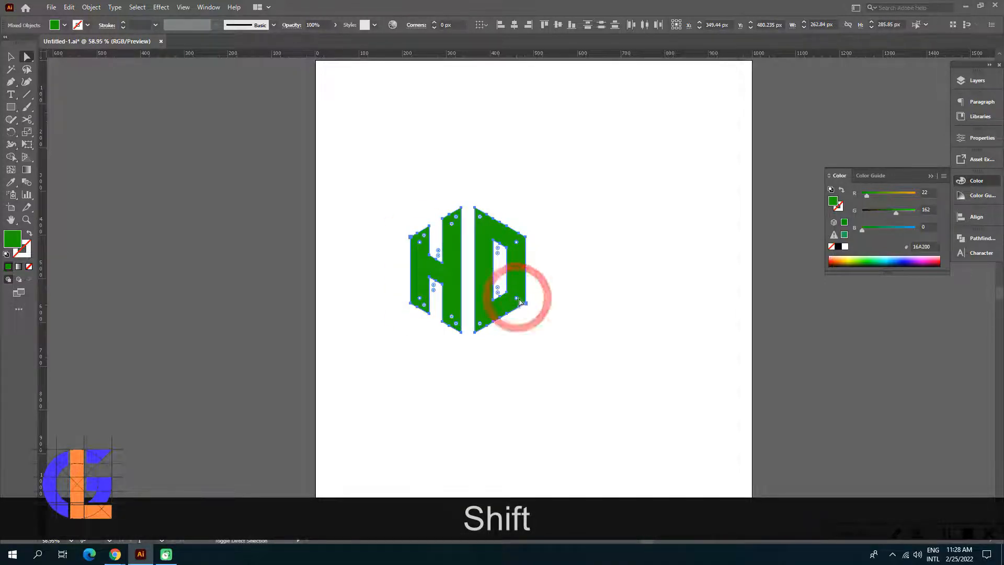
{"action": "left_click_drag", "start_coordinate": [517, 247], "coordinate": [499, 272]}
{"action": "key", "text": "v"}
{"action": "left_click", "coordinate": [365, 164]}
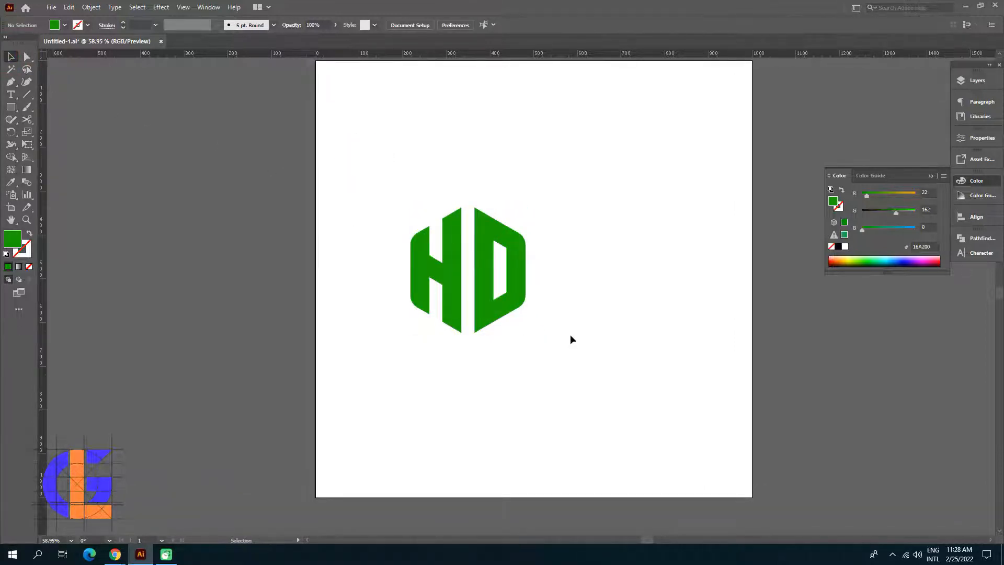
Step: Start exporting the HD logo document with Use Artboards enabled for all artboards and PNG as the file format
{"action": "left_click", "coordinate": [50, 7]}
{"action": "left_click", "coordinate": [118, 210]}
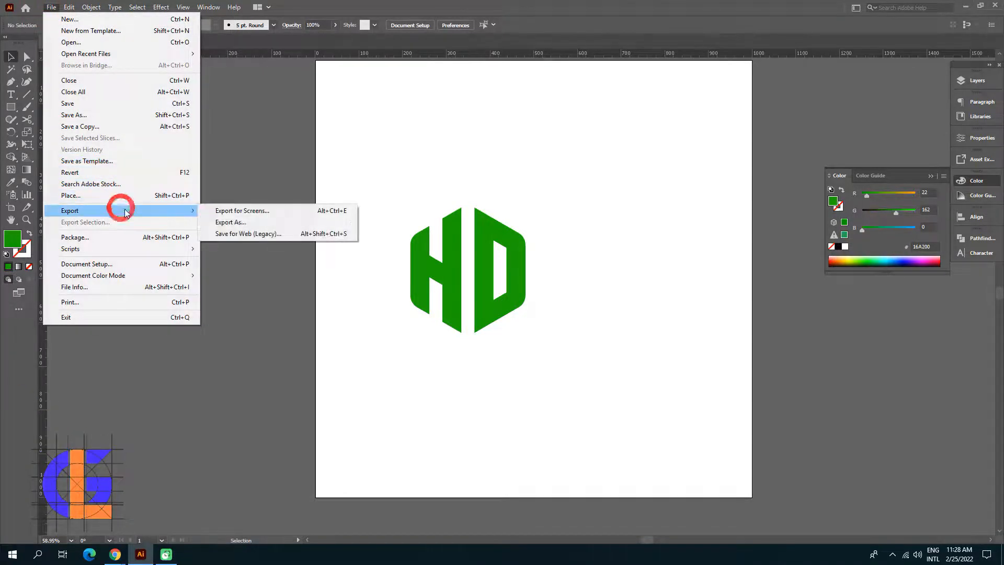
{"action": "left_click", "coordinate": [247, 226]}
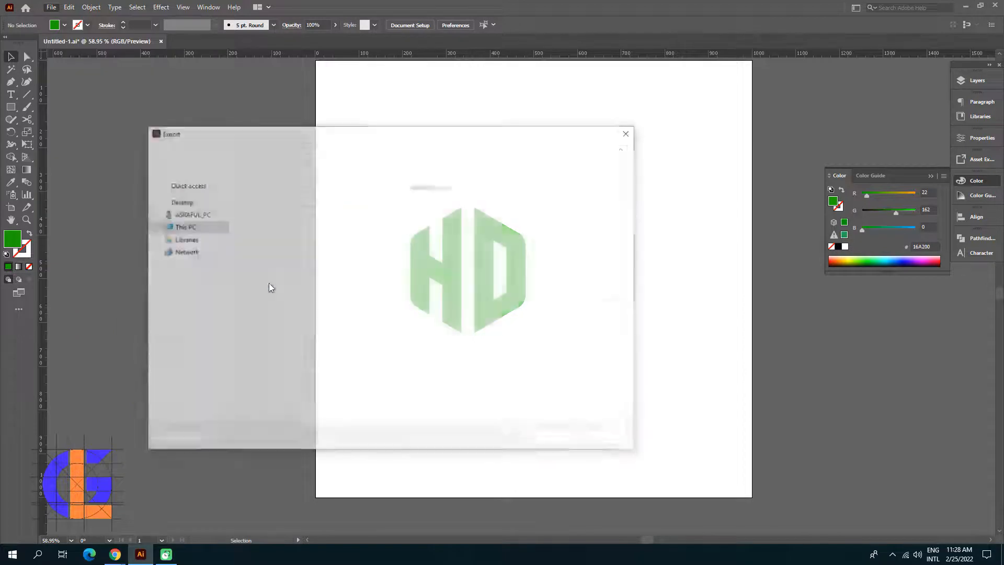
{"action": "left_click", "coordinate": [225, 381]}
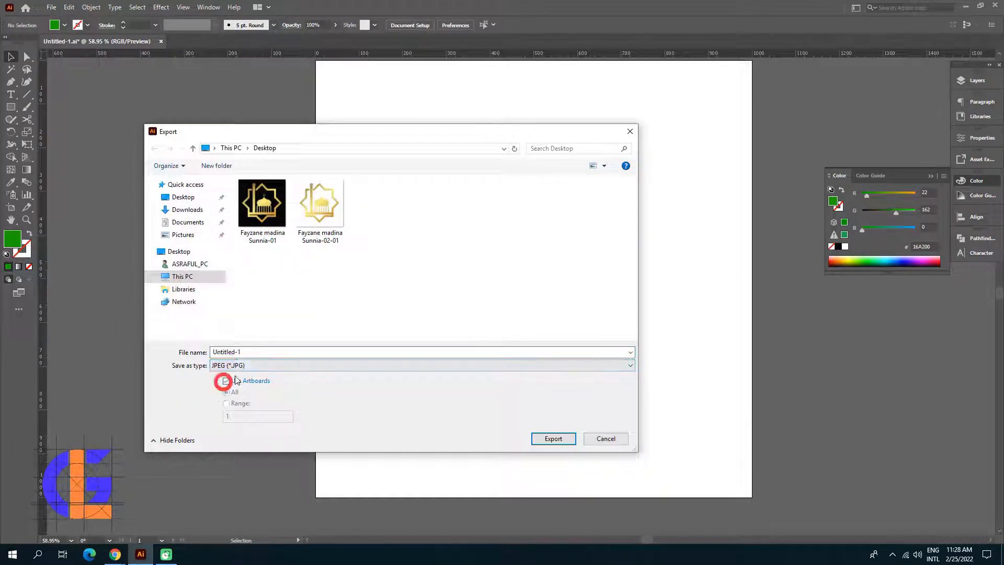
{"action": "left_click", "coordinate": [280, 365]}
{"action": "left_click", "coordinate": [236, 423]}
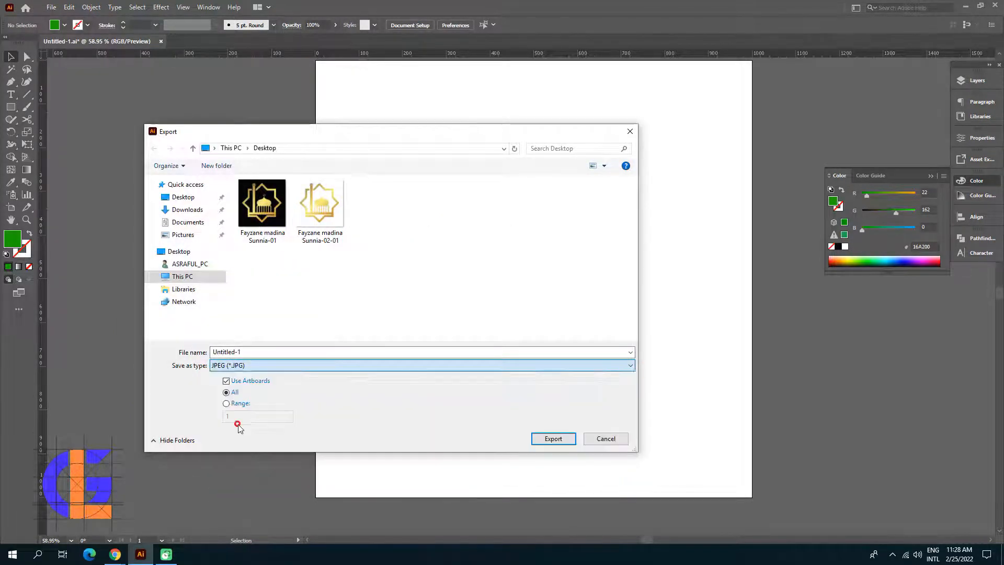
{"action": "left_click", "coordinate": [264, 359]}
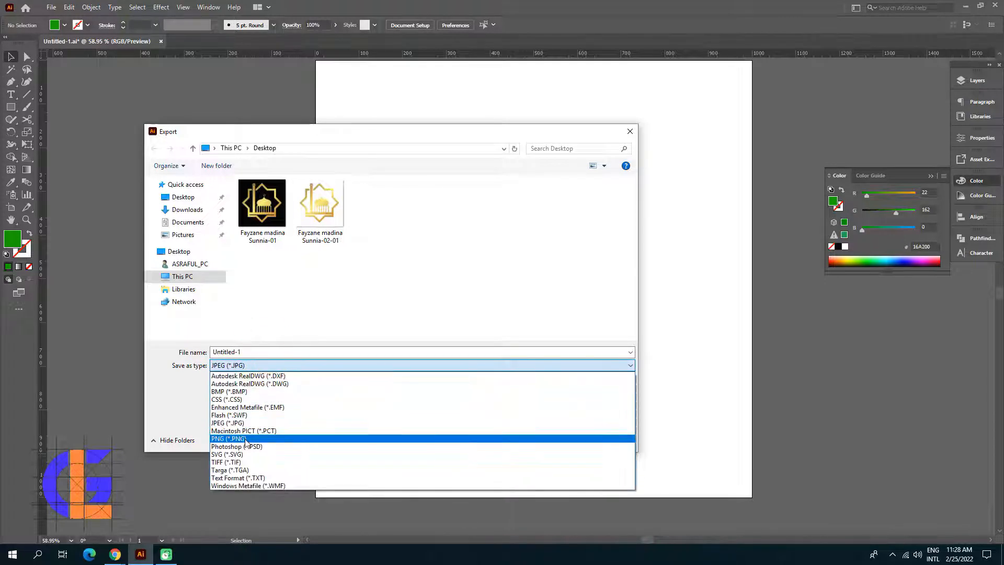
{"action": "left_click", "coordinate": [256, 437]}
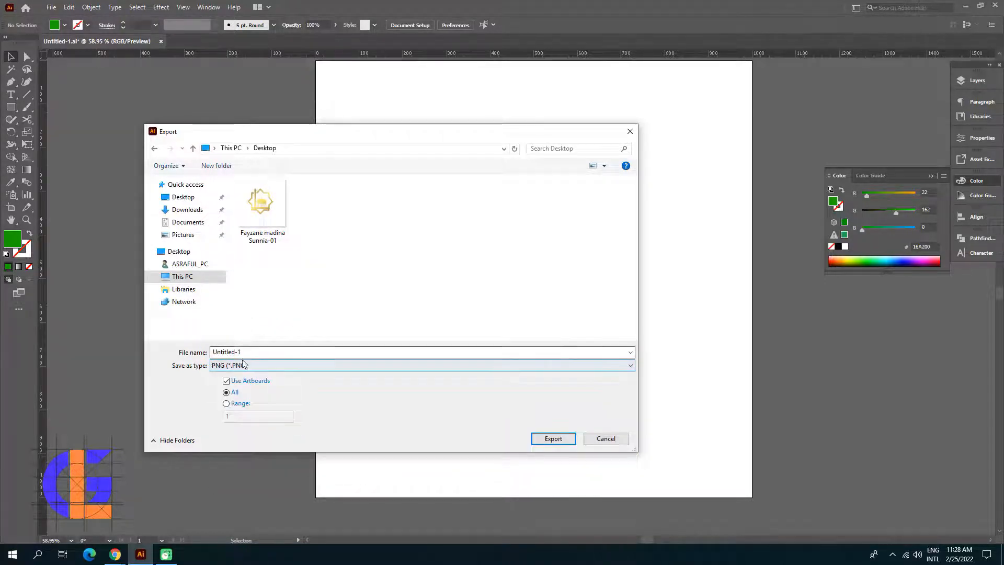
Step: Name the export hd, save it to the Desktop, and accept 72 ppi resolution with a transparent background
{"action": "left_click", "coordinate": [179, 351]}
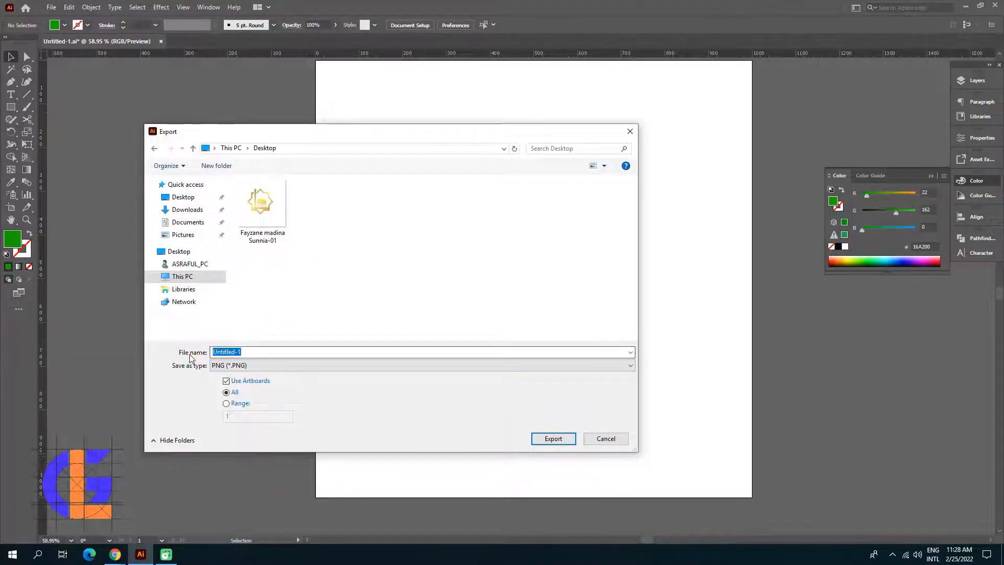
{"action": "type", "text": "hd"}
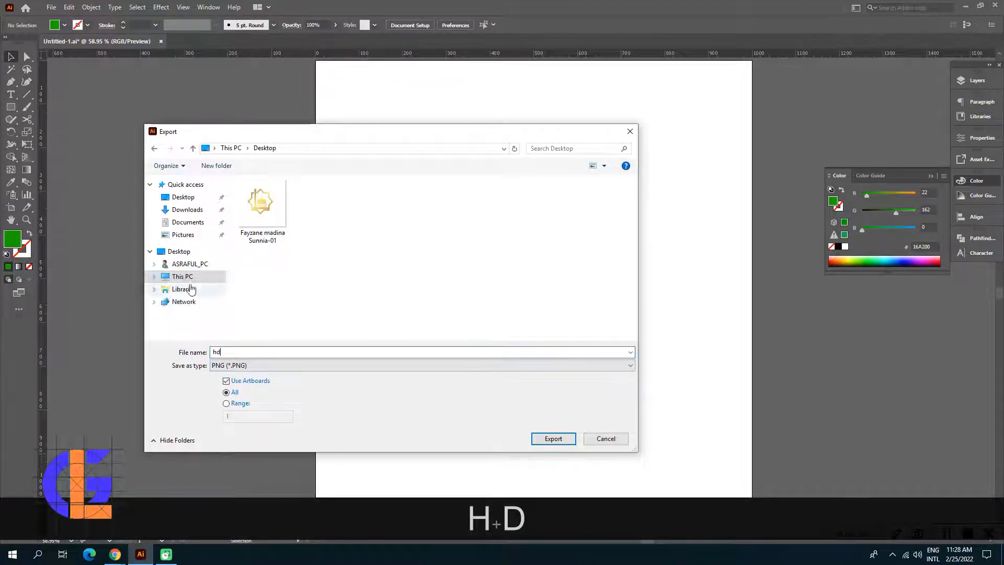
{"action": "left_click", "coordinate": [178, 251]}
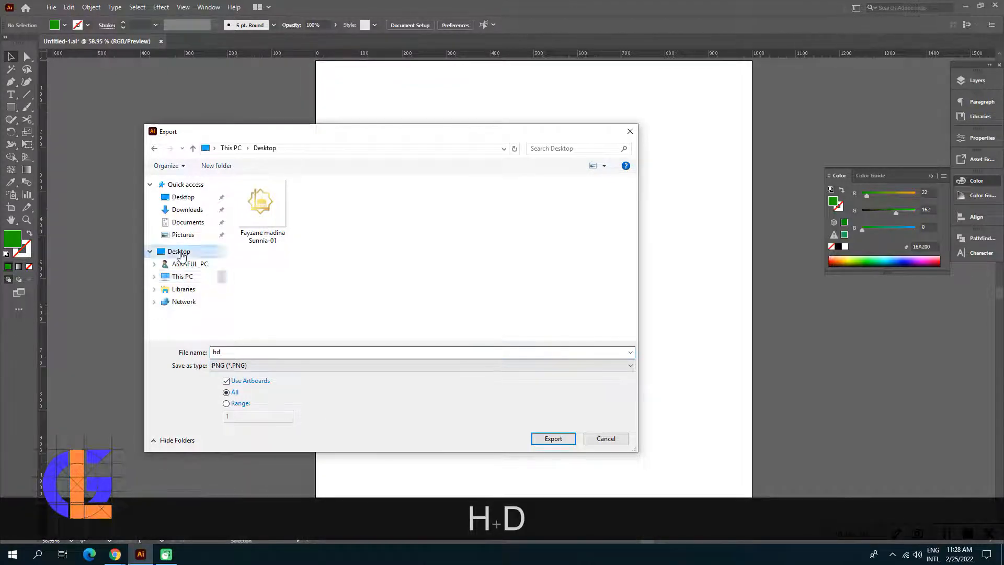
{"action": "left_click", "coordinate": [552, 439]}
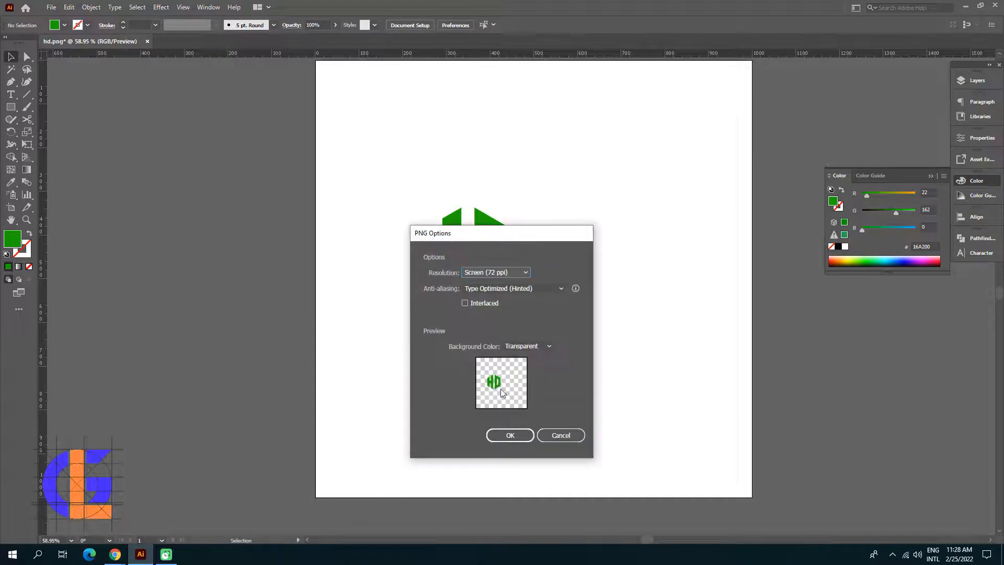
{"action": "left_click", "coordinate": [507, 435]}
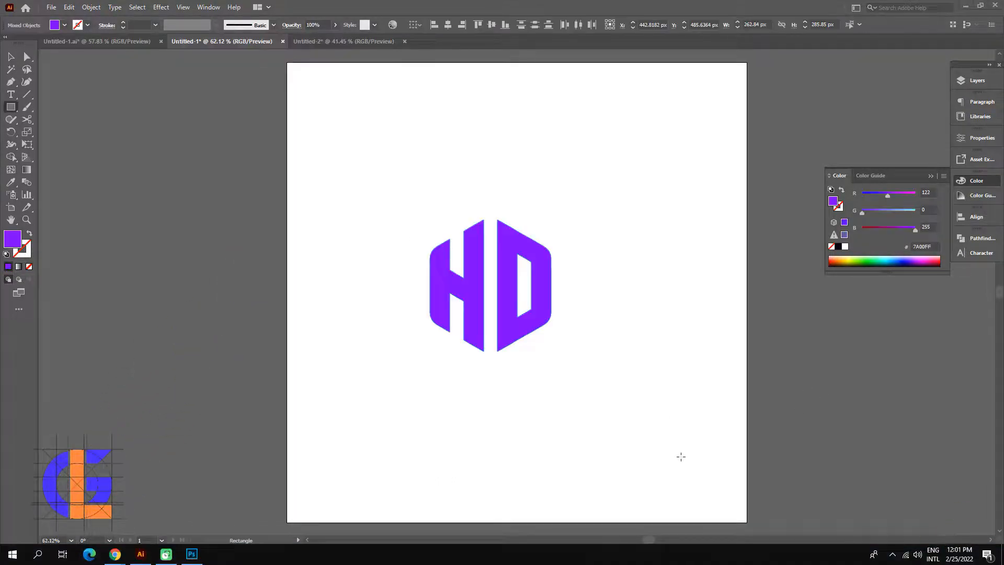
Step: Switch to Photoshop and browse for a file to open on the D: drive
{"action": "left_click", "coordinate": [462, 360]}
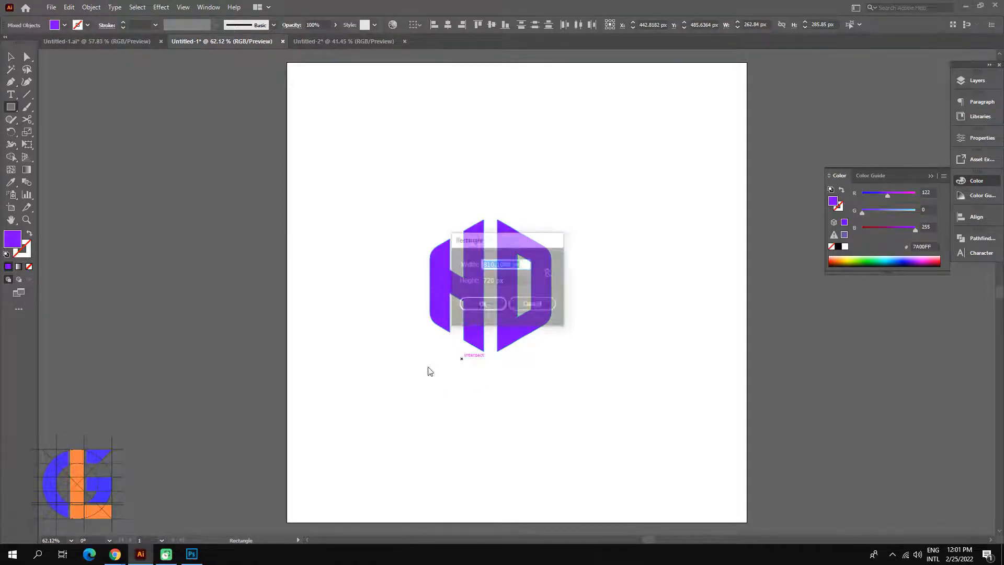
{"action": "left_click", "coordinate": [191, 555]}
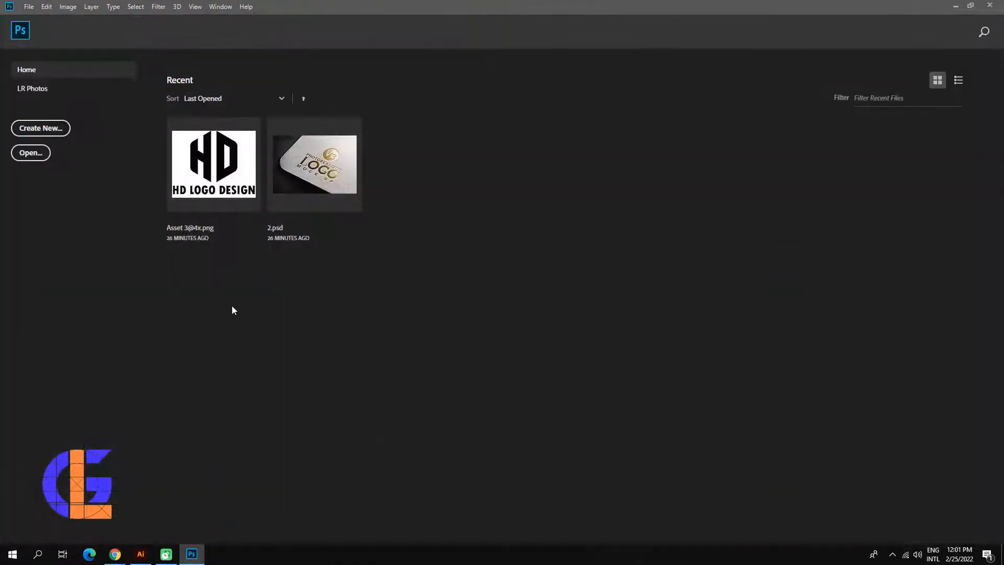
{"action": "left_click", "coordinate": [28, 7]}
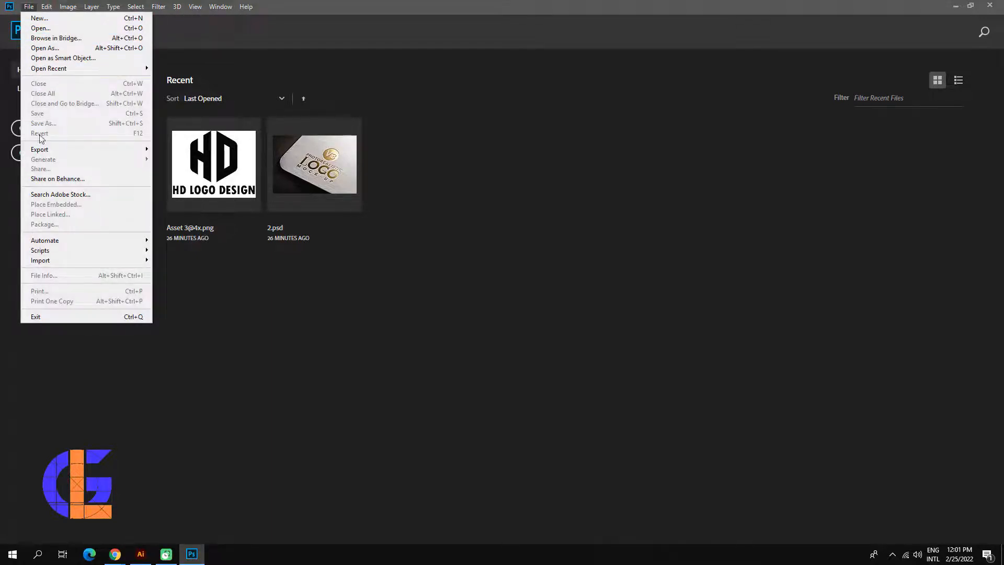
{"action": "left_click", "coordinate": [40, 28]}
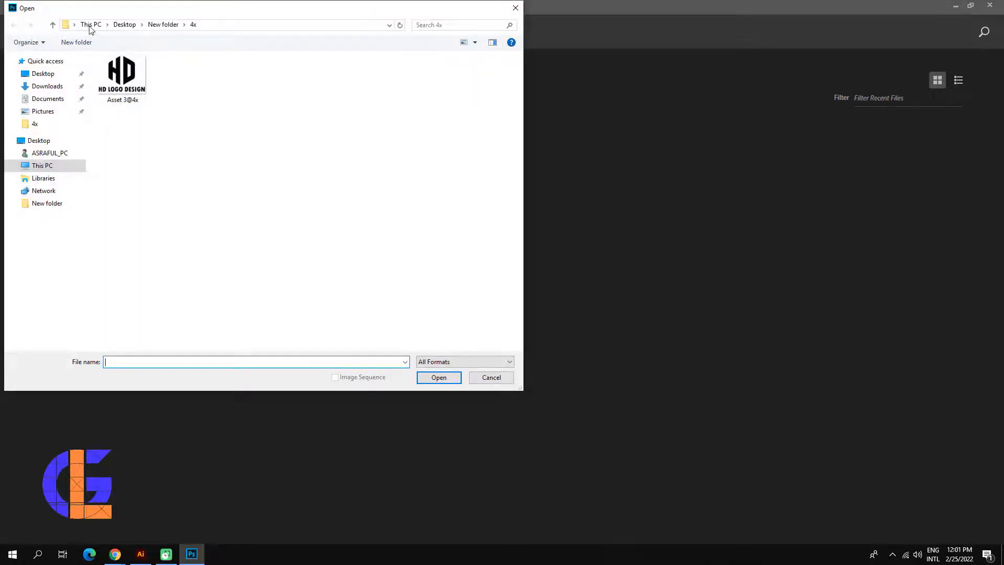
{"action": "left_click", "coordinate": [89, 27]}
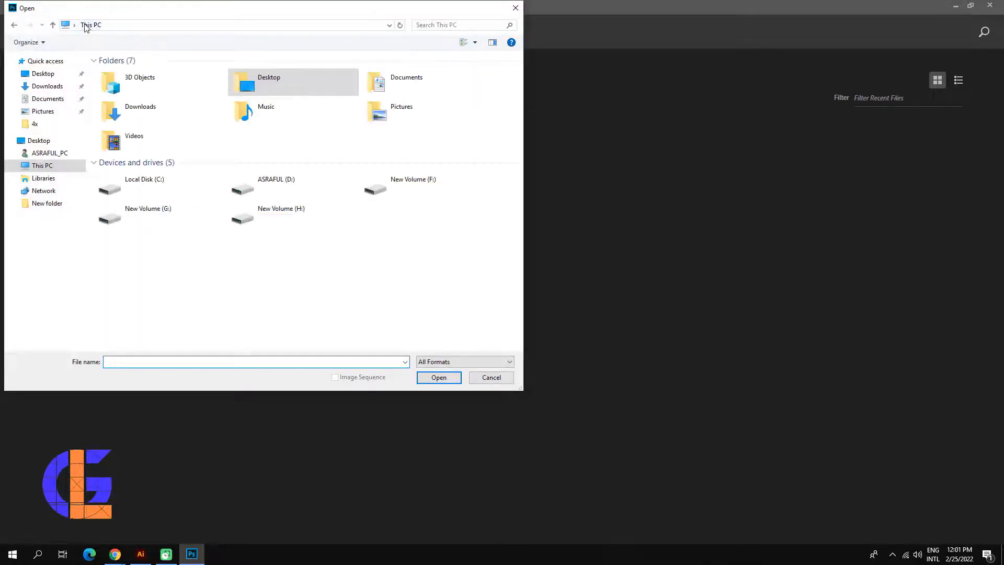
{"action": "double_click", "coordinate": [274, 185]}
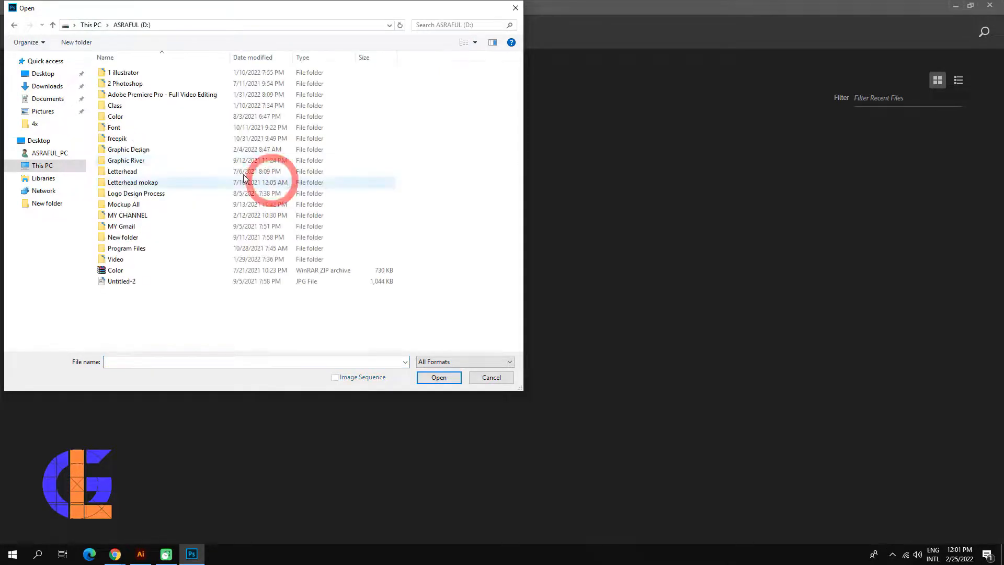
Step: Open mockup PSD file 2 from the Mockup All > Mockup > 14 3D Logo Mockup (1) > Mock-Ups folder
{"action": "left_click", "coordinate": [138, 206]}
{"action": "double_click", "coordinate": [129, 204]}
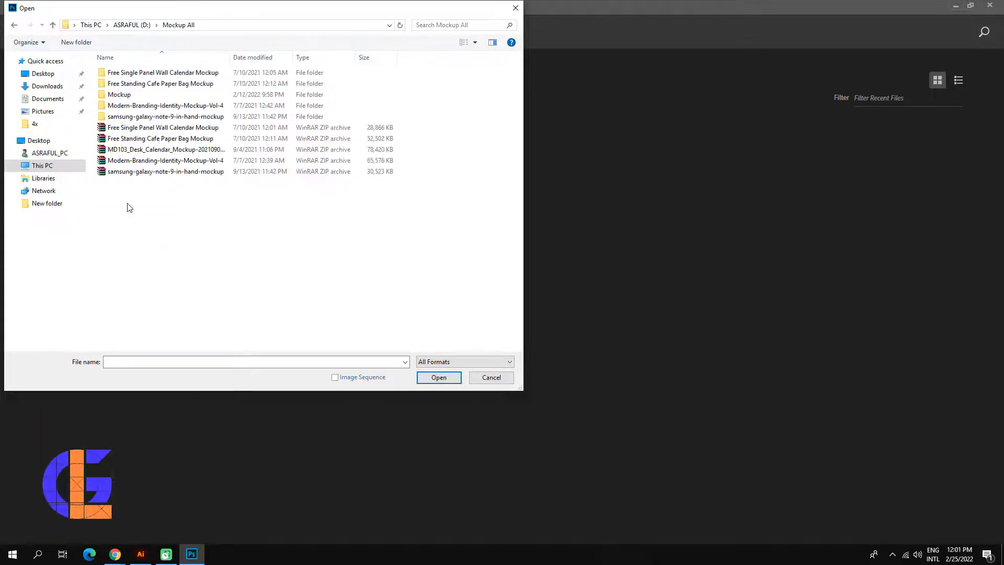
{"action": "double_click", "coordinate": [137, 95]}
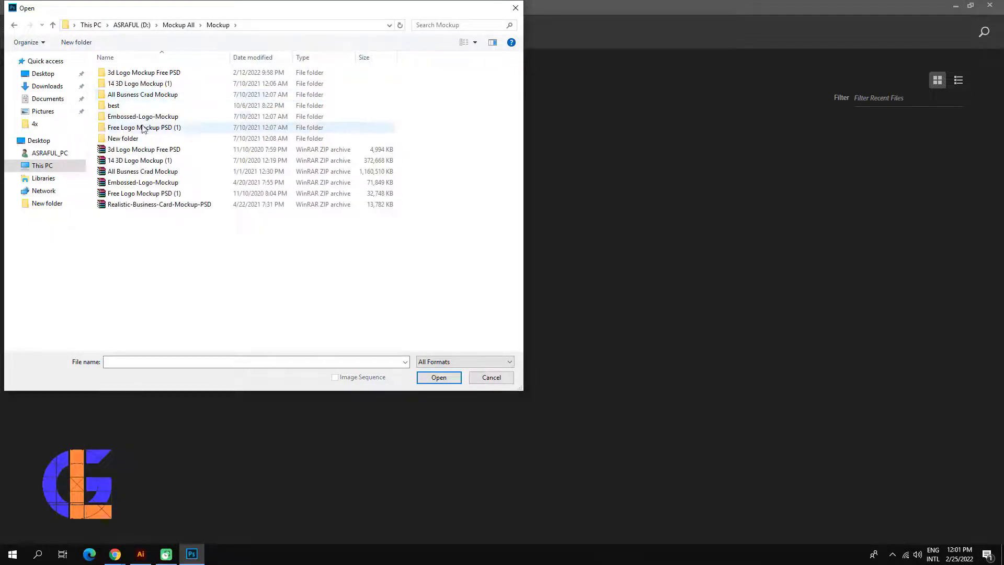
{"action": "double_click", "coordinate": [130, 83]}
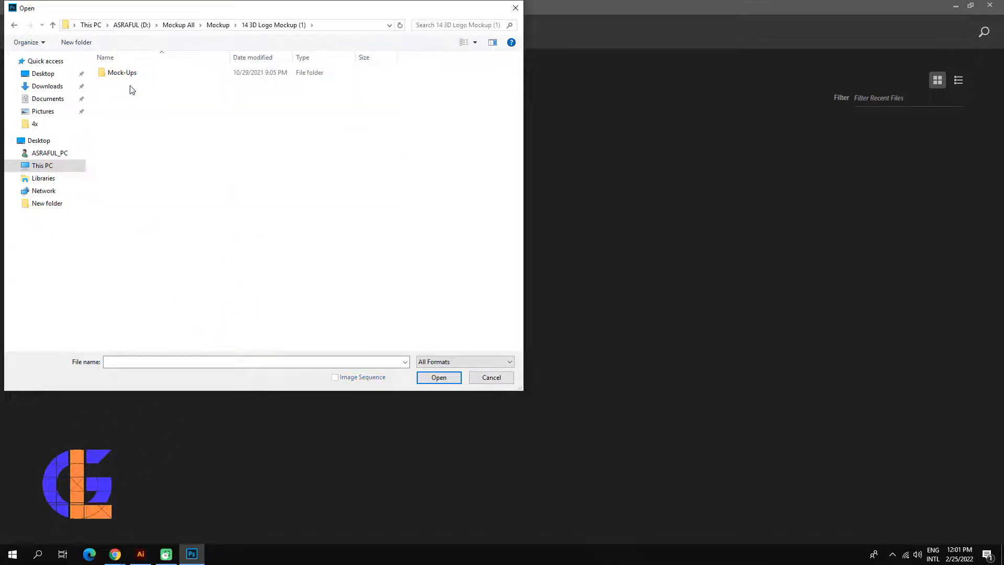
{"action": "double_click", "coordinate": [125, 72]}
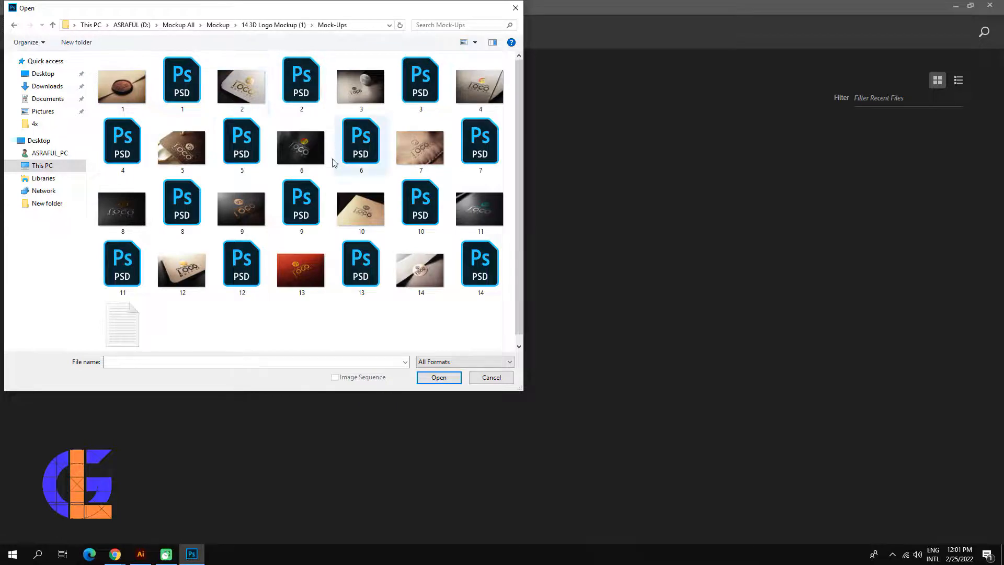
{"action": "left_click", "coordinate": [304, 86]}
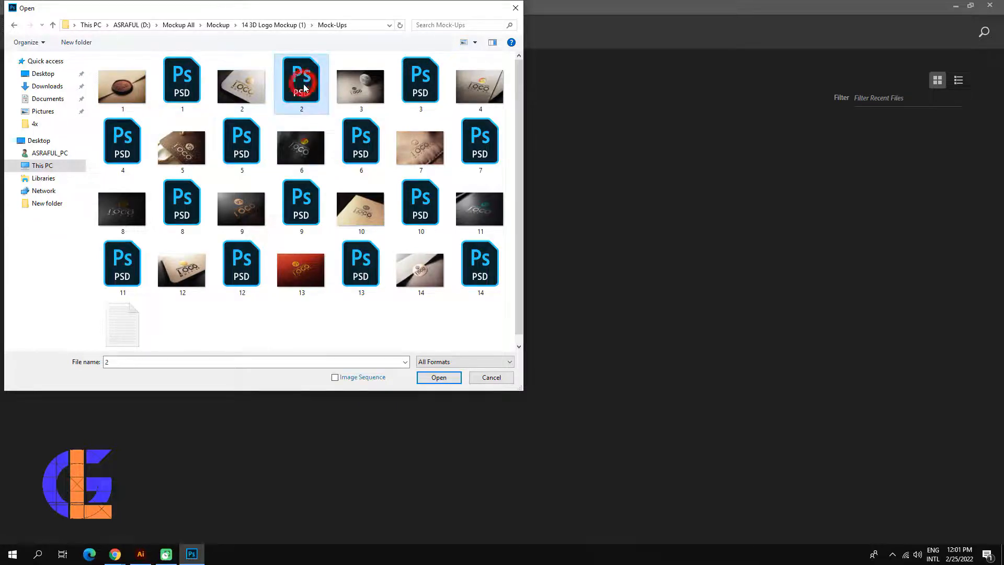
{"action": "left_click", "coordinate": [437, 377]}
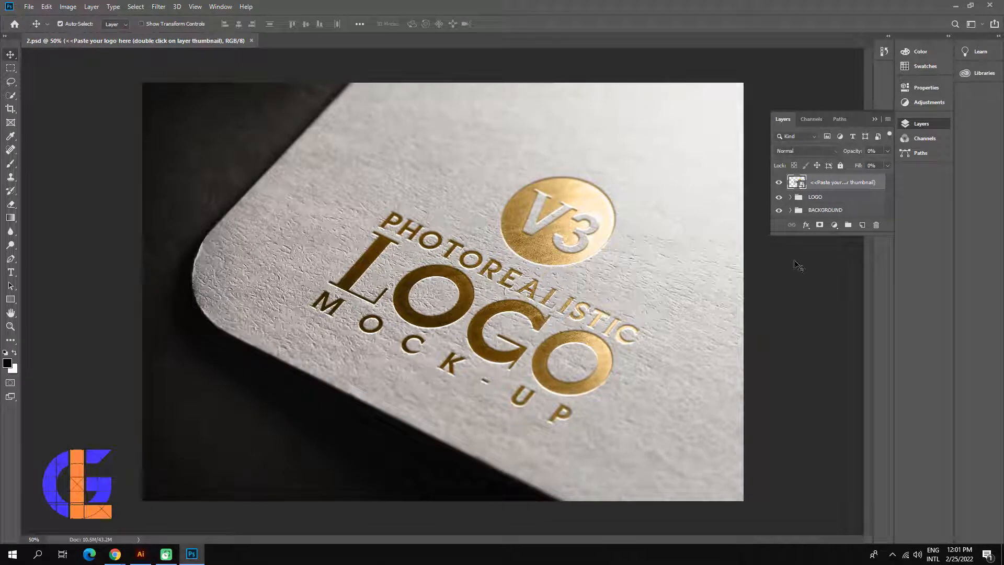
Step: Open the contents of the "Paste your logo here" smart object and hide its My logo layer
{"action": "left_click_drag", "start_coordinate": [818, 234], "coordinate": [823, 313]}
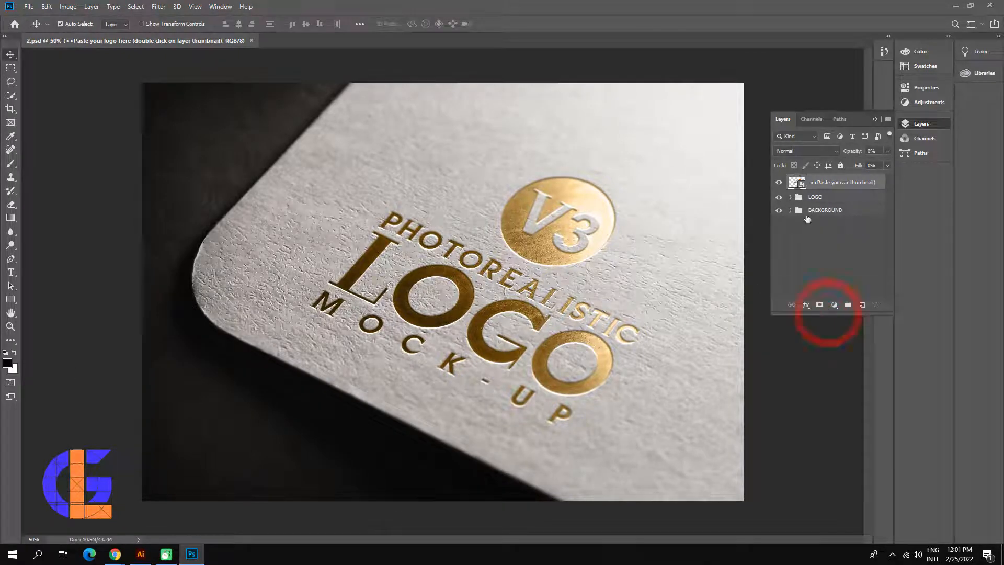
{"action": "double_click", "coordinate": [797, 181]}
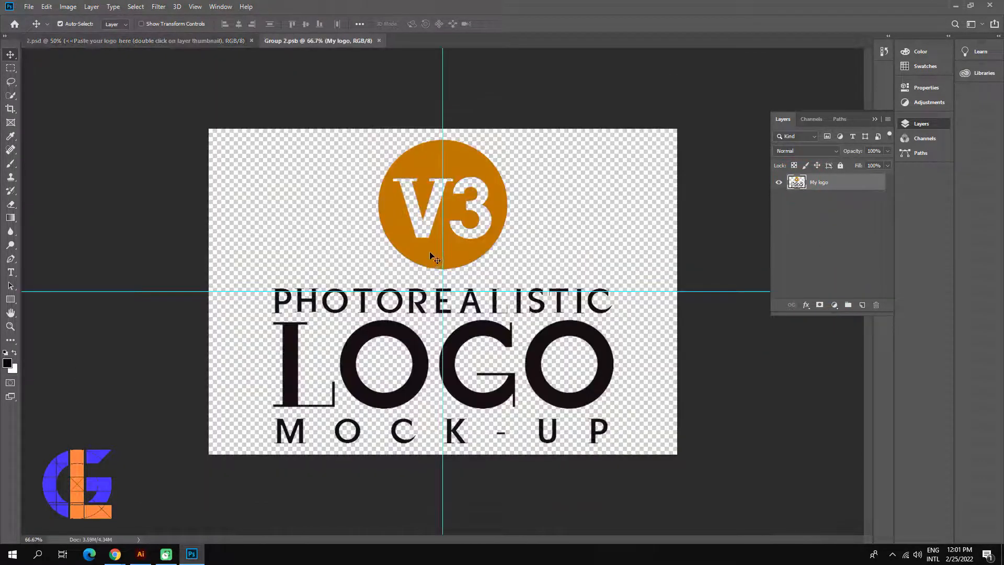
{"action": "left_click_drag", "start_coordinate": [429, 256], "coordinate": [443, 256]}
{"action": "left_click", "coordinate": [779, 182]}
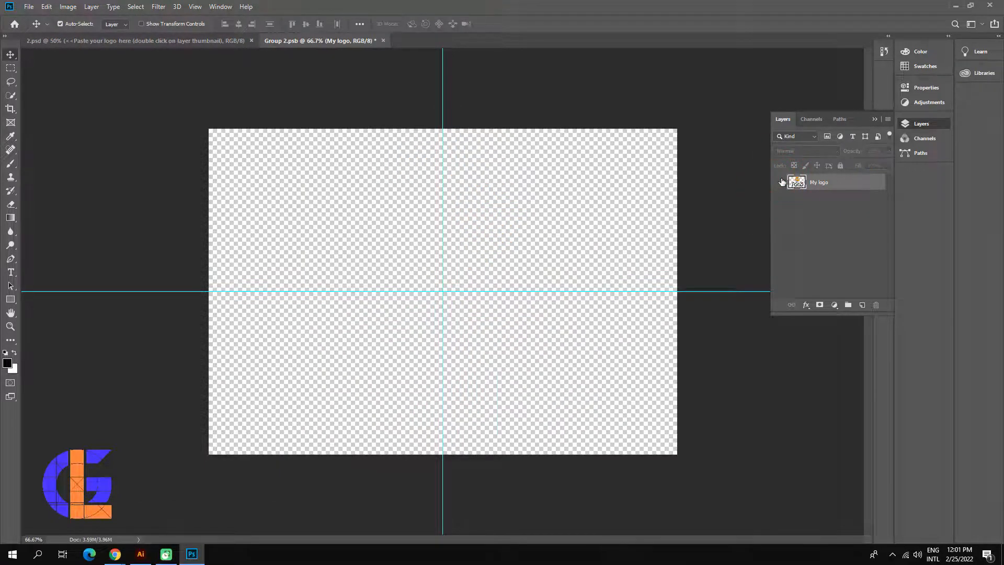
Step: Open the Asset 3@4x image from the 4x subfolder of New folder on the Desktop
{"action": "left_click", "coordinate": [26, 7]}
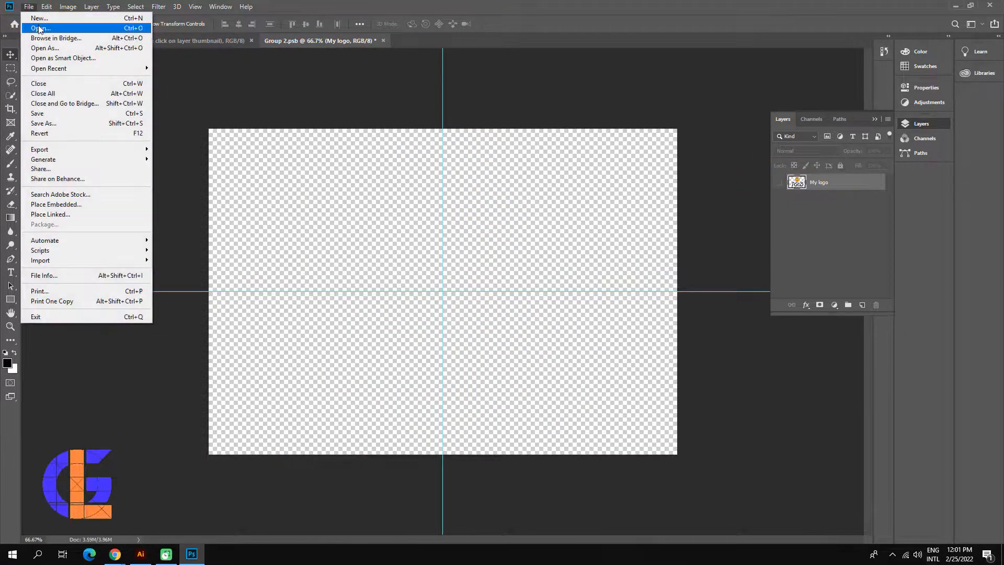
{"action": "left_click", "coordinate": [40, 26]}
{"action": "left_click", "coordinate": [32, 76]}
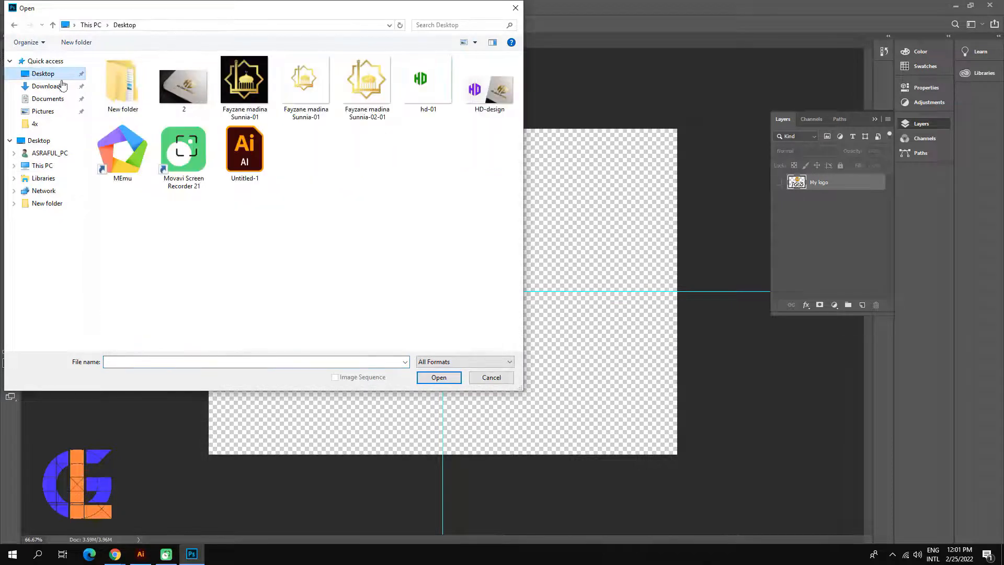
{"action": "double_click", "coordinate": [132, 97]}
{"action": "double_click", "coordinate": [126, 76]}
{"action": "left_click", "coordinate": [126, 81]}
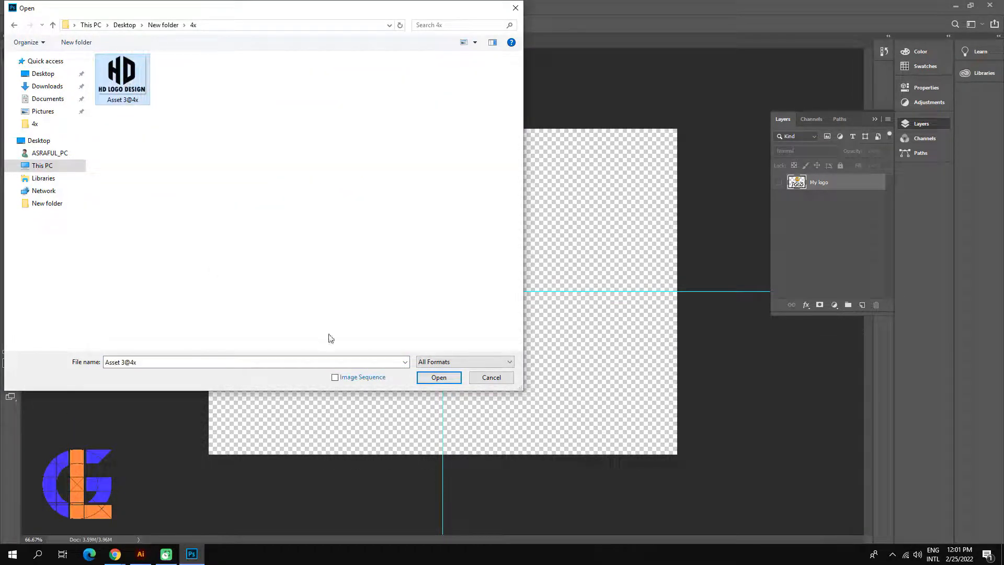
{"action": "left_click", "coordinate": [440, 377]}
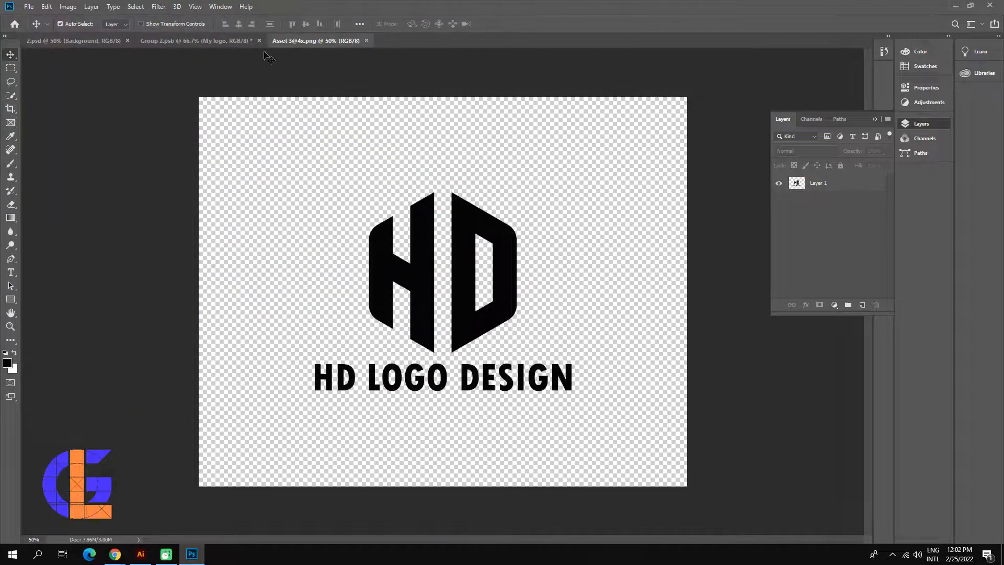
{"action": "left_click_drag", "start_coordinate": [268, 57], "coordinate": [533, 245]}
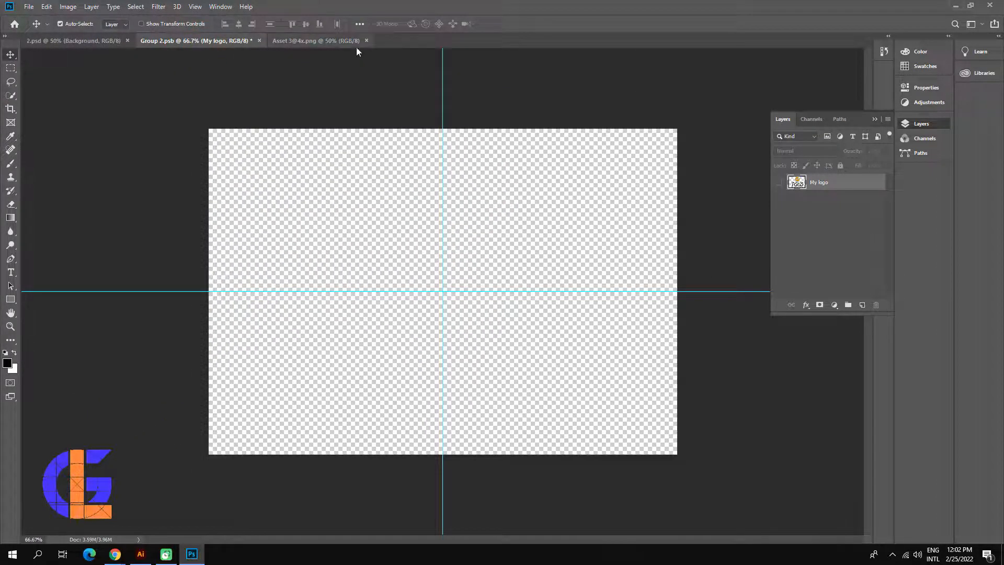
{"action": "left_click", "coordinate": [340, 42]}
{"action": "left_click_drag", "start_coordinate": [468, 250], "coordinate": [486, 275]}
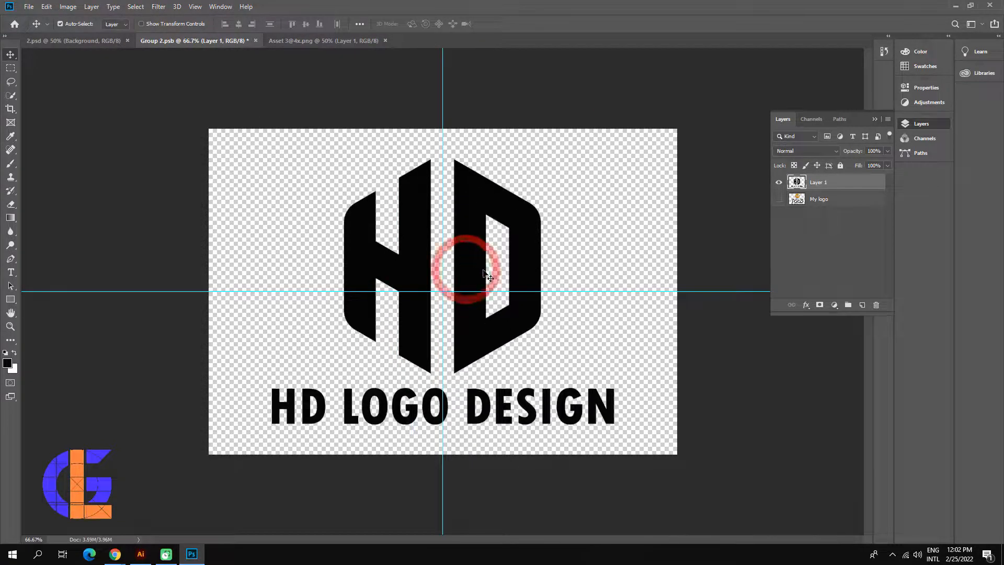
Step: Scale the HD logo layer proportionally to about 78% and shift it slightly down along the vertical centre guide
{"action": "key", "text": "ctrl+t"}
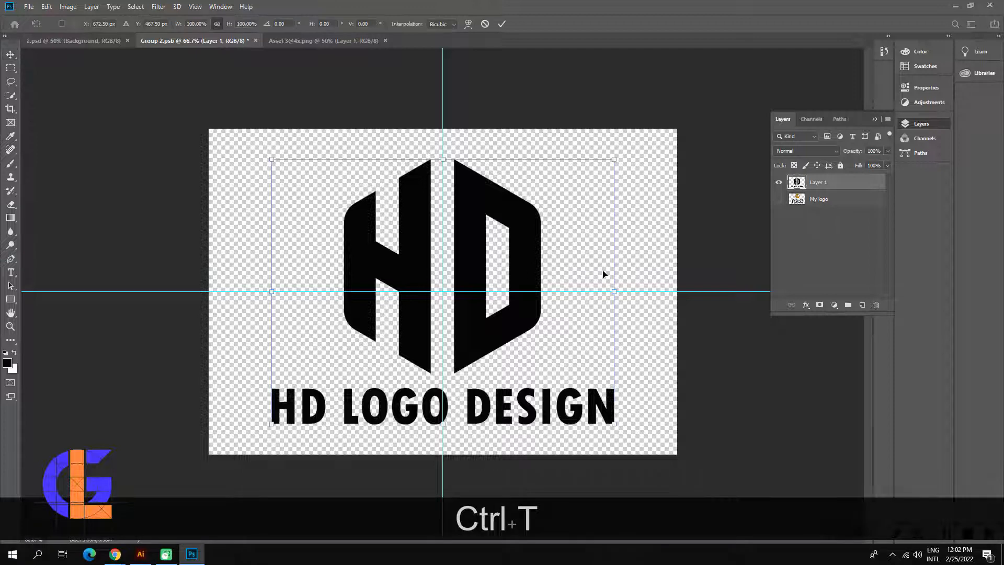
{"action": "left_click_drag", "start_coordinate": [613, 291], "coordinate": [576, 293]}
{"action": "left_click_drag", "start_coordinate": [463, 279], "coordinate": [462, 289]}
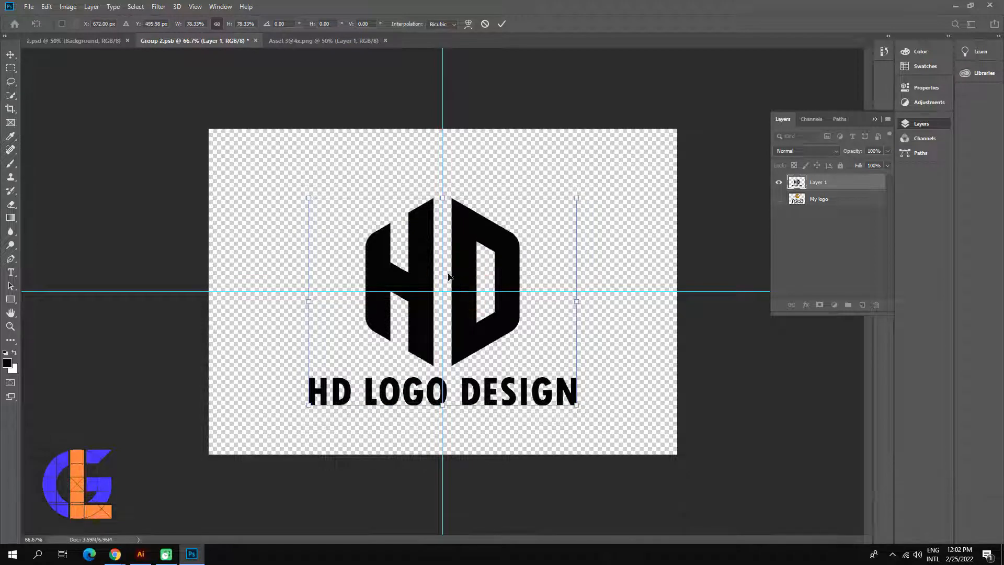
Step: Save Group 2.psb with the transformation applied, and return to the 2.psd mockup with the logo placeholder layer selected
{"action": "key", "text": "ctrl"}
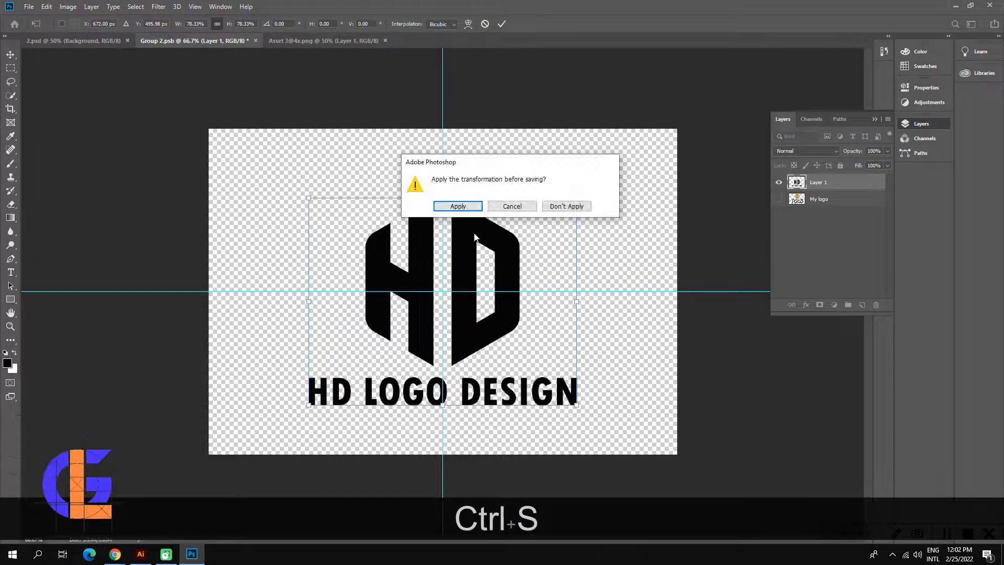
{"action": "left_click", "coordinate": [458, 205]}
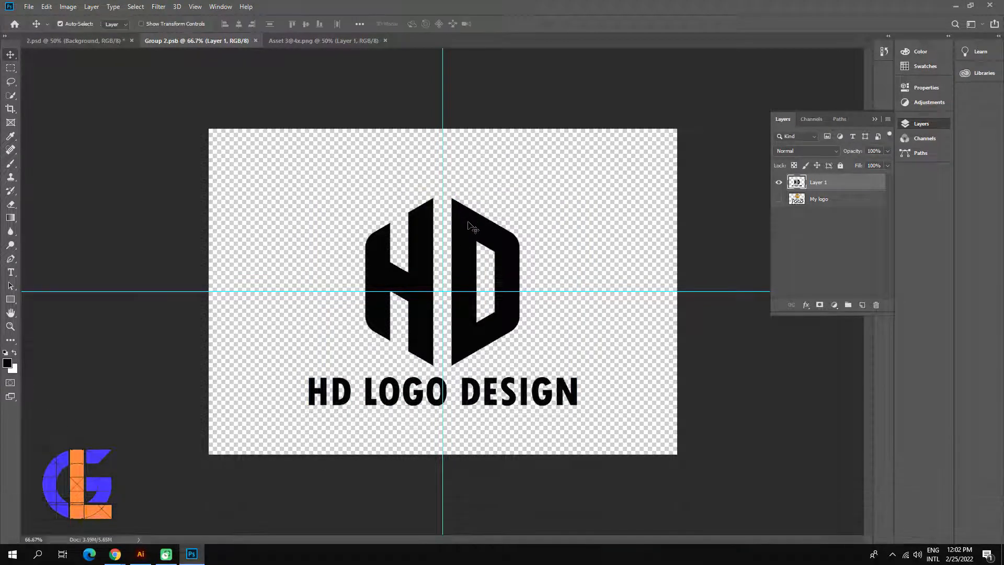
{"action": "left_click", "coordinate": [82, 39]}
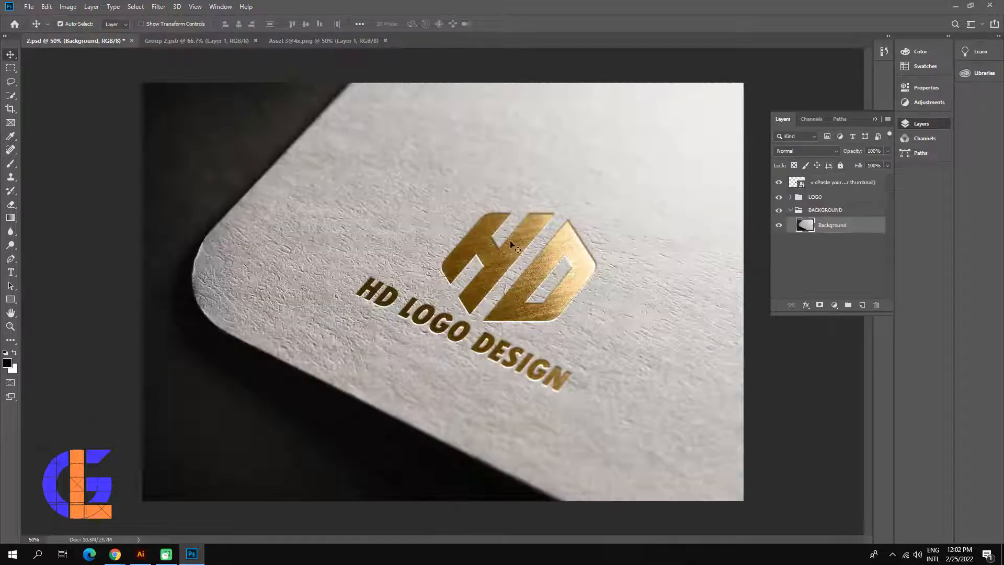
{"action": "left_click", "coordinate": [544, 273]}
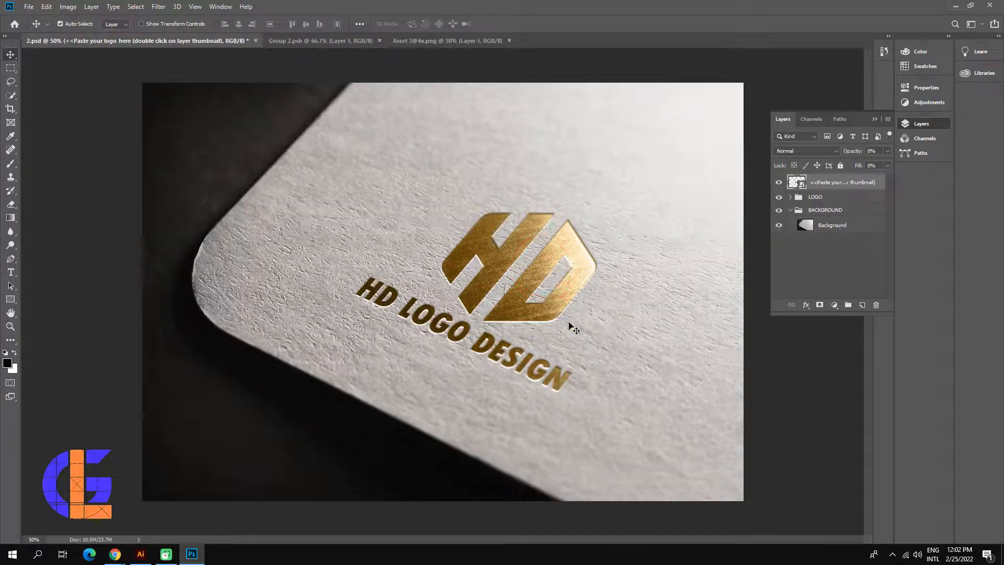